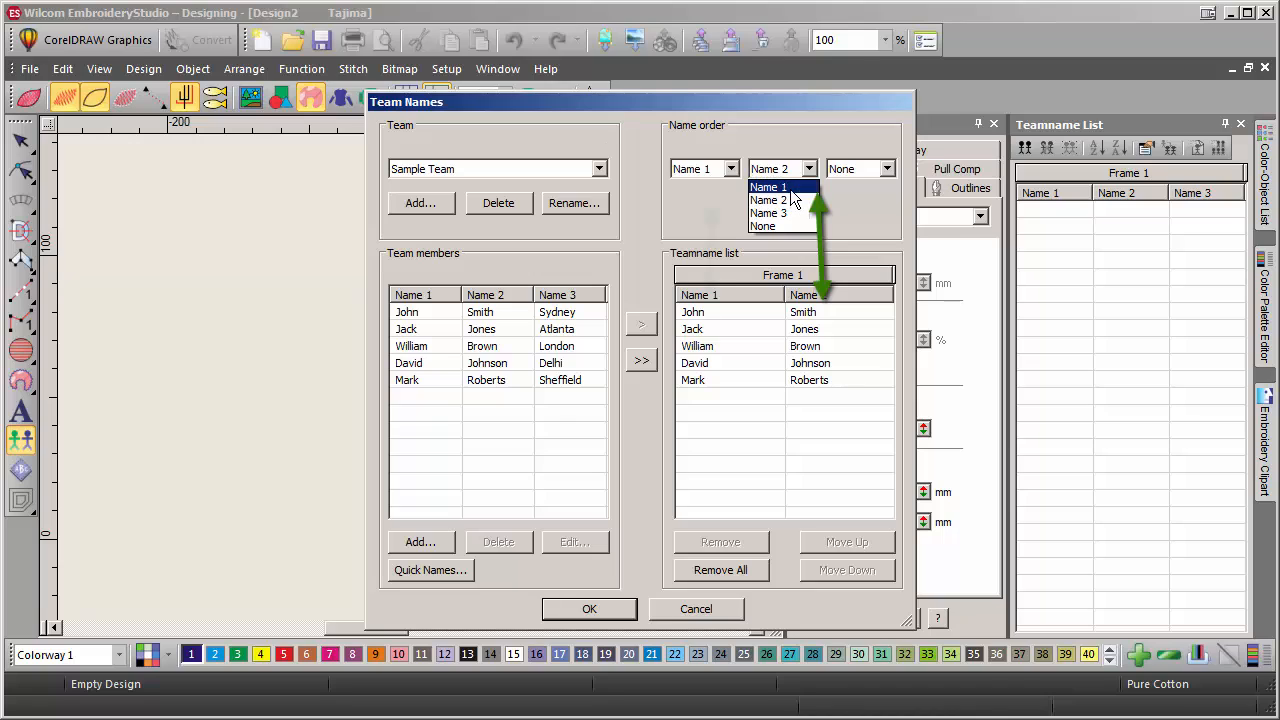
Reverse the name order for the teamname list, with Name 2 in the first column and Name 1 in the second
{"action": "left_click", "coordinate": [790, 189]}
{"action": "left_click", "coordinate": [731, 170]}
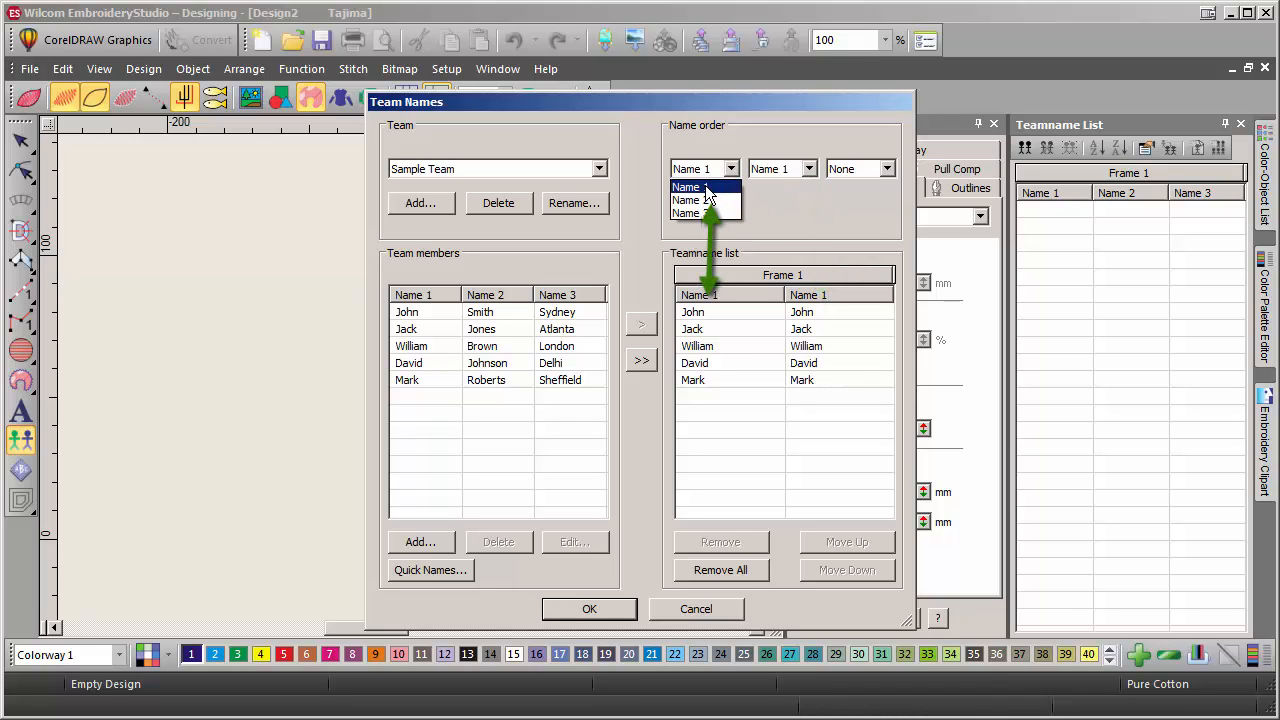
{"action": "left_click", "coordinate": [706, 203]}
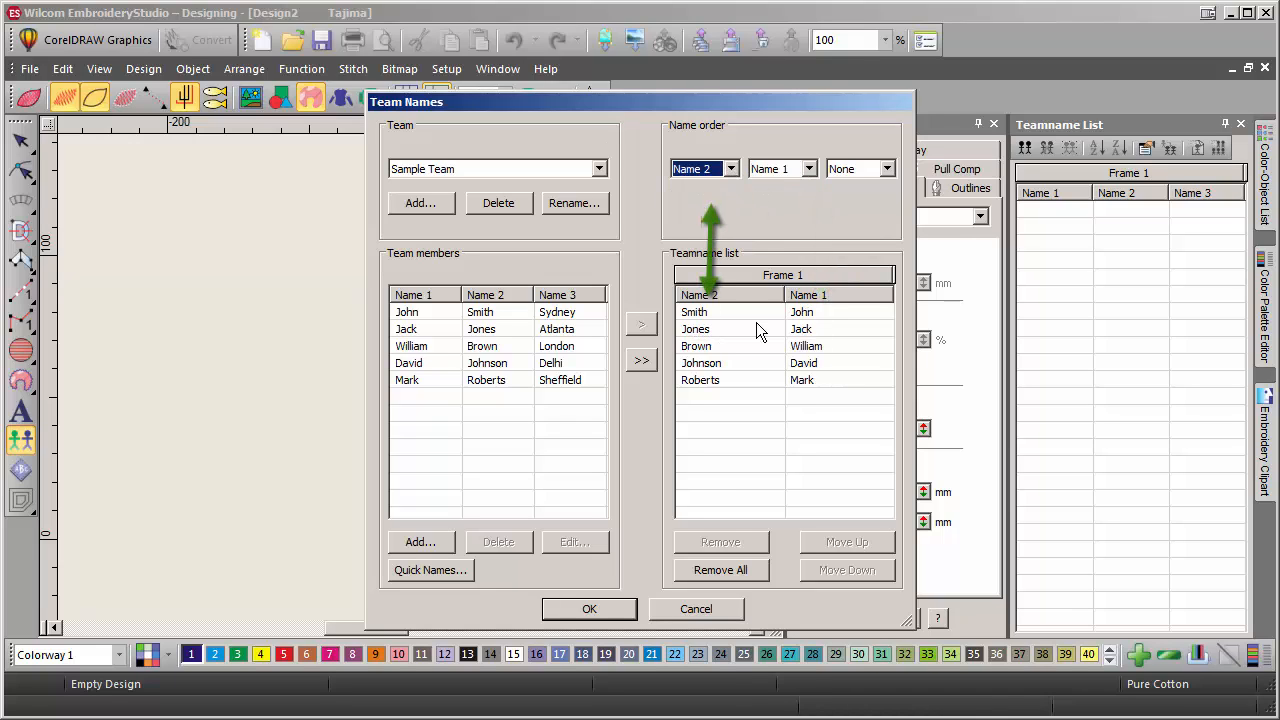
Restore the name order to Name 1 in the first column and Name 2 in the second
{"action": "left_click", "coordinate": [808, 169]}
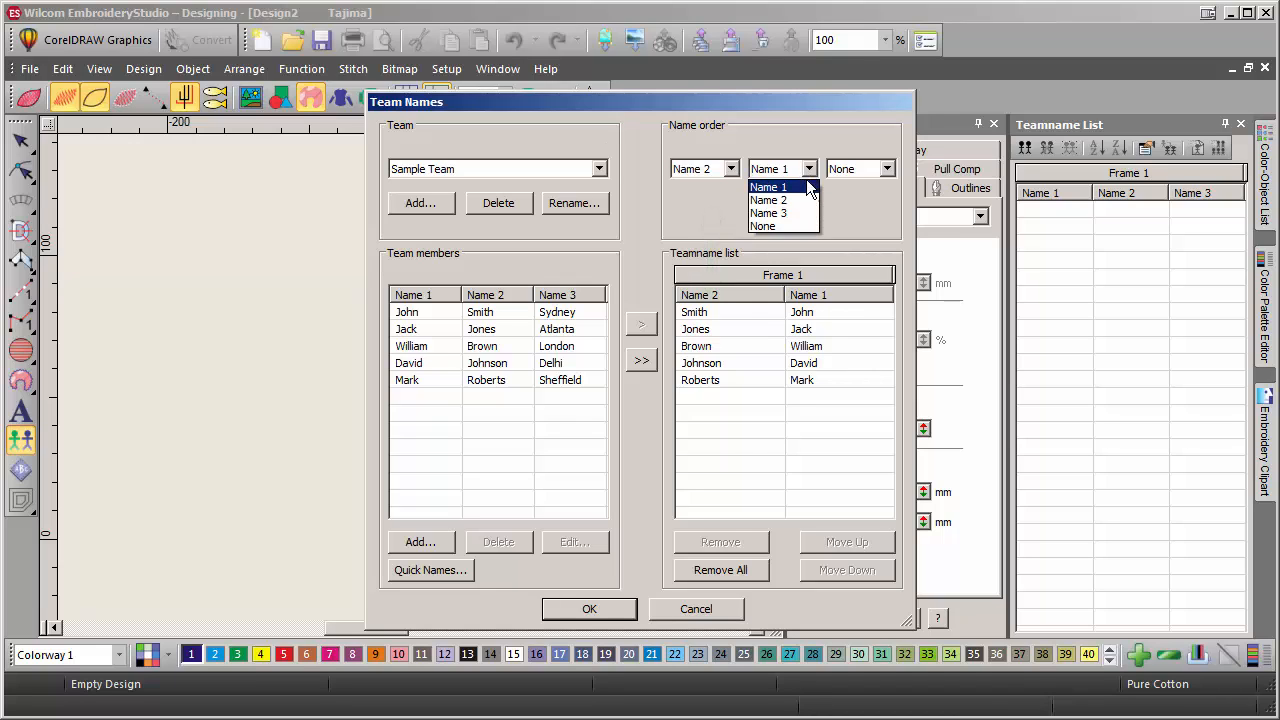
{"action": "left_click", "coordinate": [790, 200]}
{"action": "left_click", "coordinate": [729, 169]}
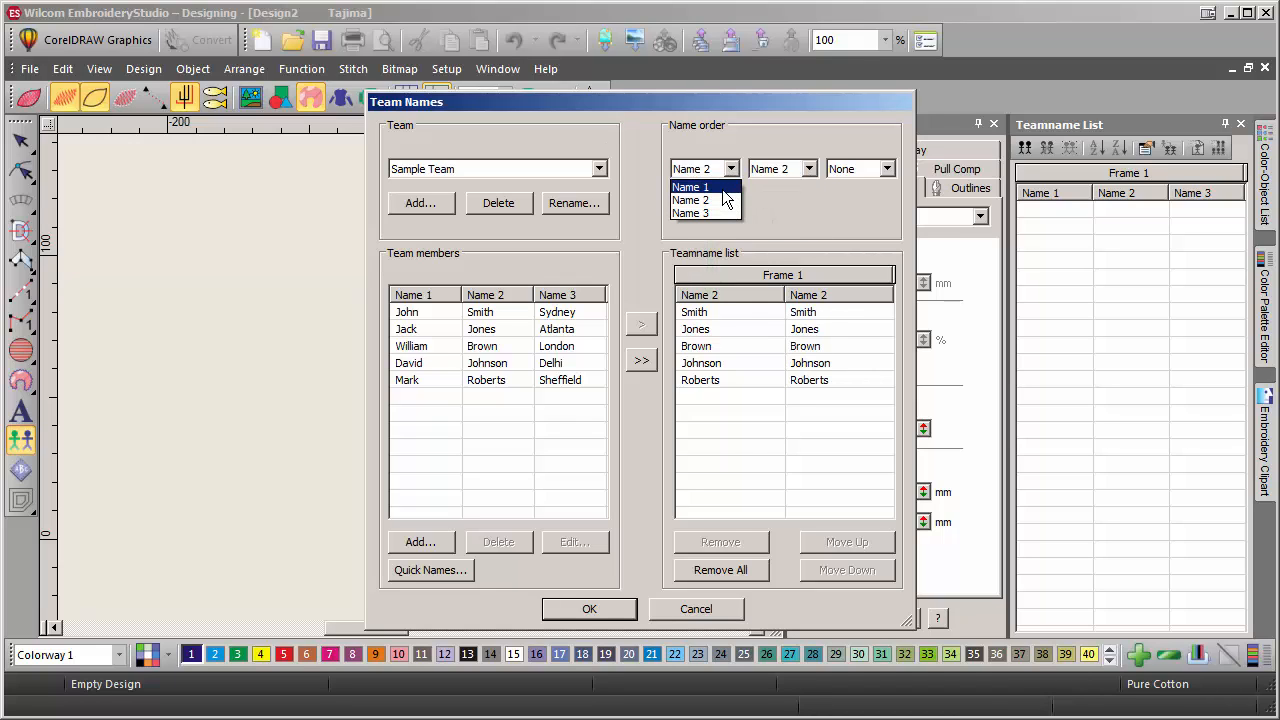
{"action": "left_click", "coordinate": [727, 187]}
Set the second name column to None and place the team names in the empty area up and left of the origin
{"action": "left_click", "coordinate": [810, 170]}
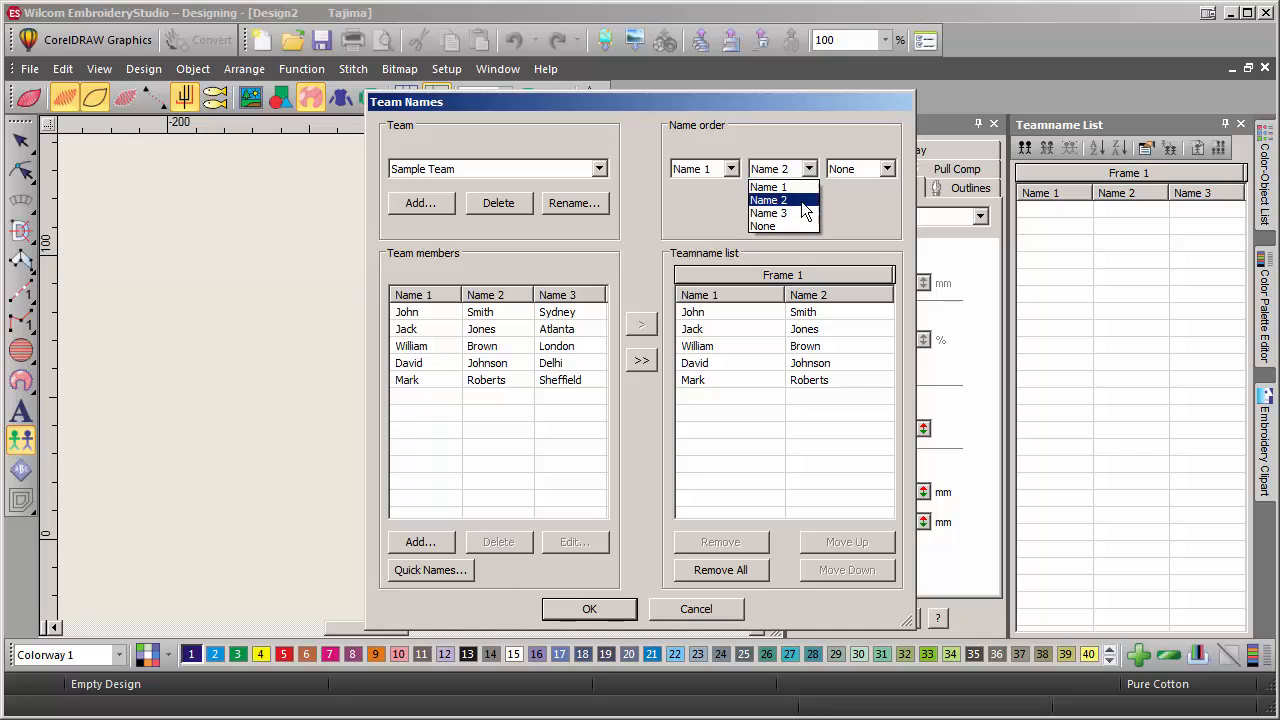
{"action": "left_click", "coordinate": [785, 224]}
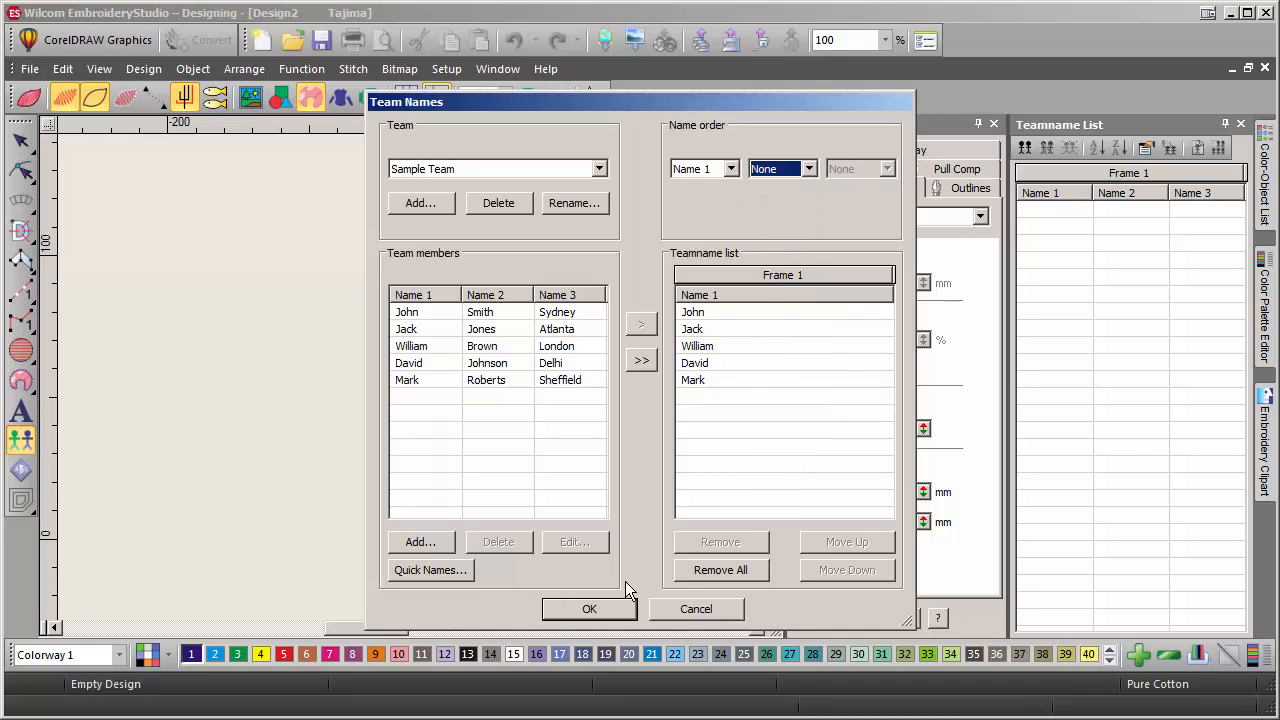
{"action": "left_click", "coordinate": [590, 609]}
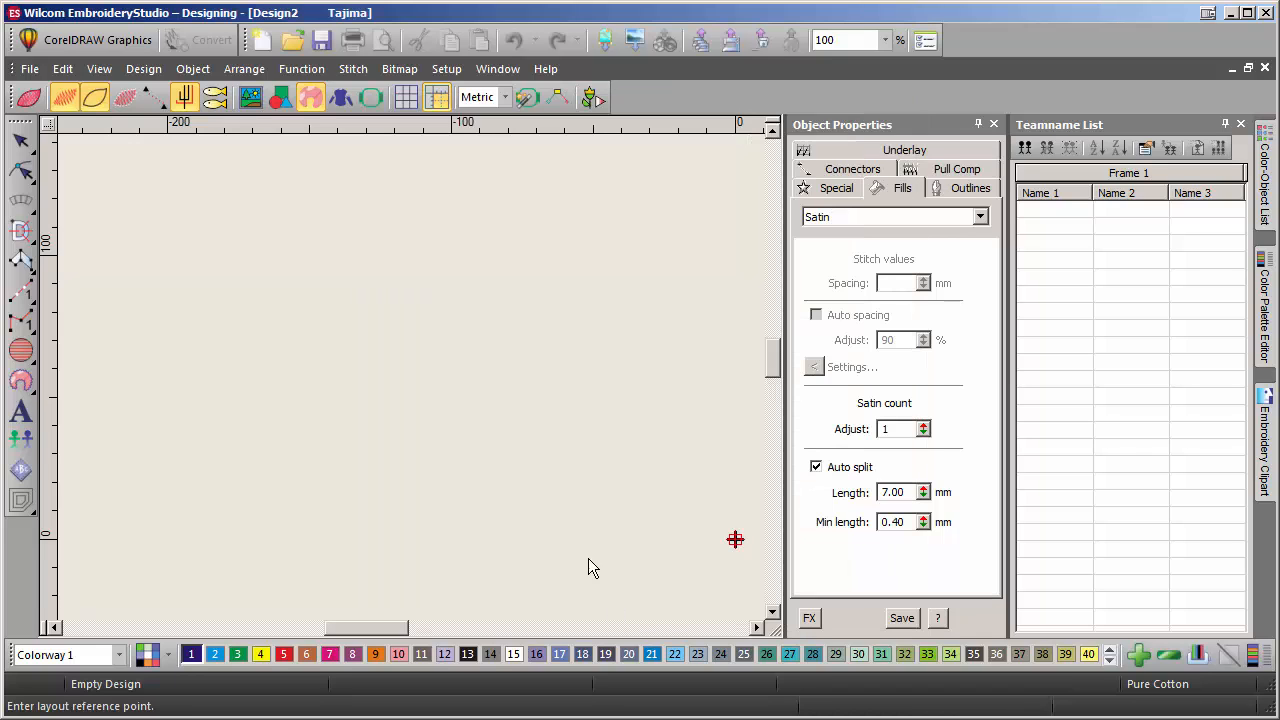
{"action": "left_click", "coordinate": [441, 391]}
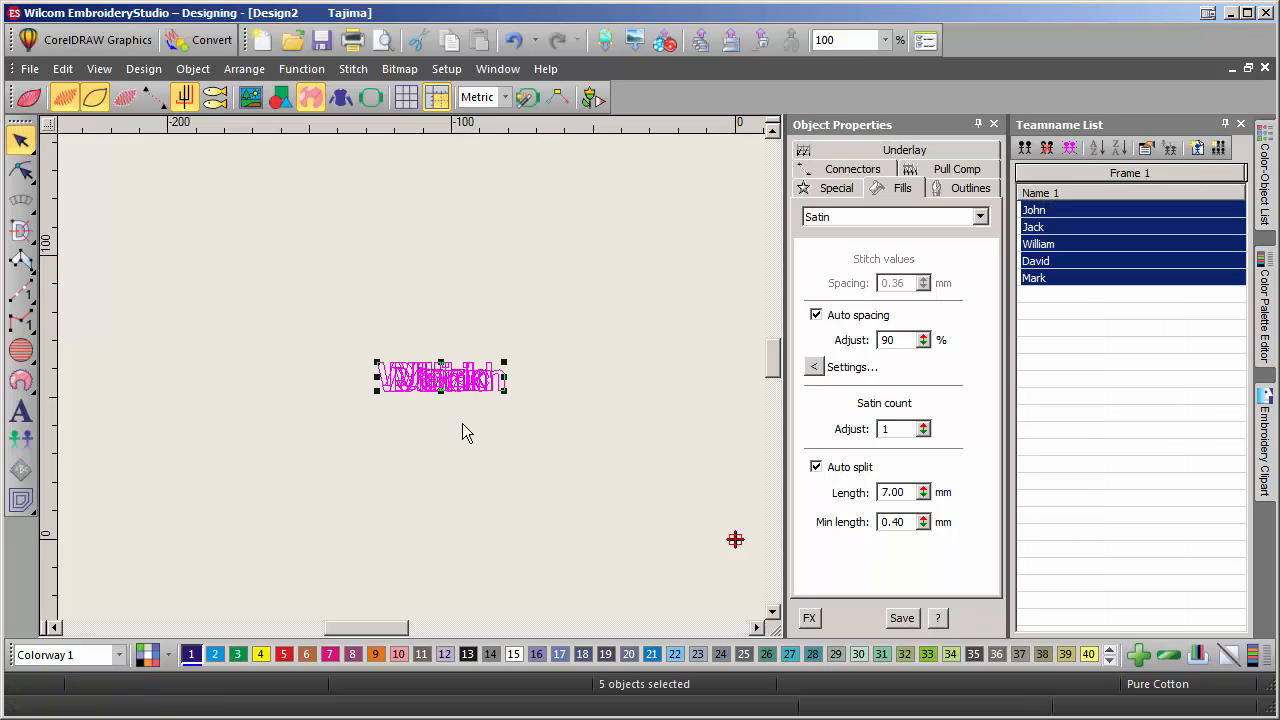
Display each of the five team names individually in the design through the Teamname List
{"action": "left_click", "coordinate": [1056, 207]}
{"action": "left_click", "coordinate": [1062, 227]}
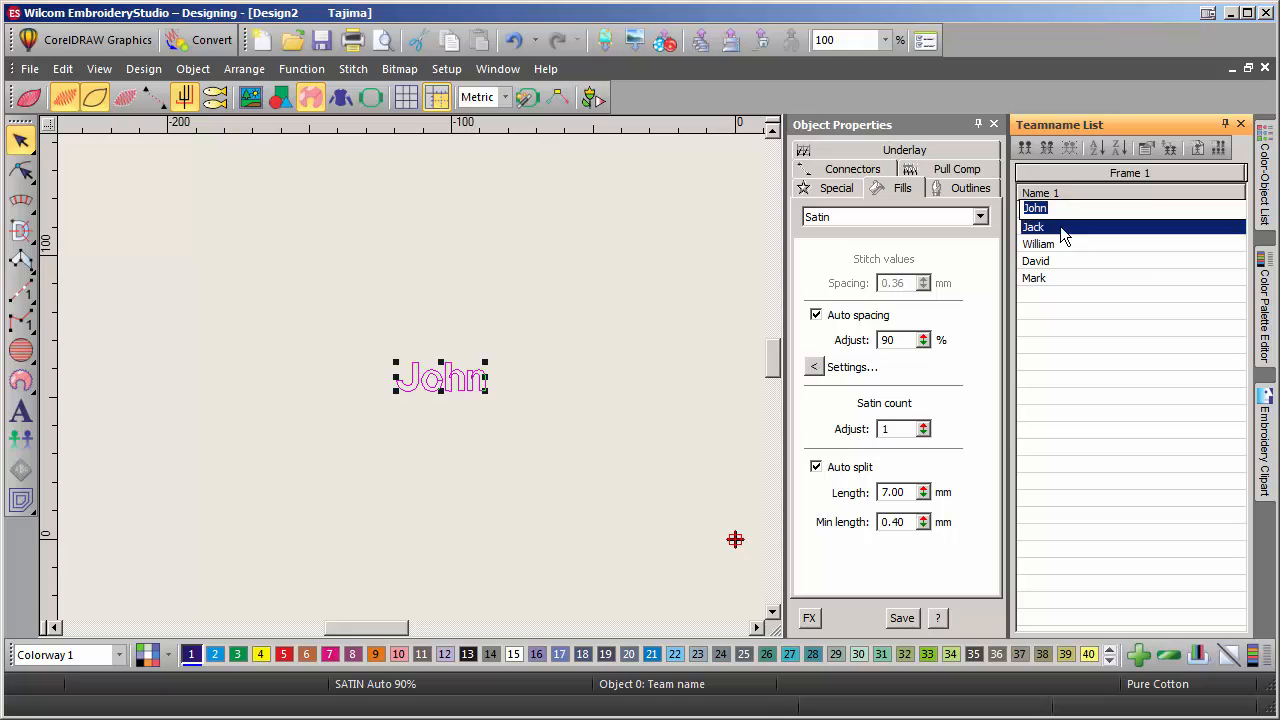
{"action": "left_click", "coordinate": [1061, 247]}
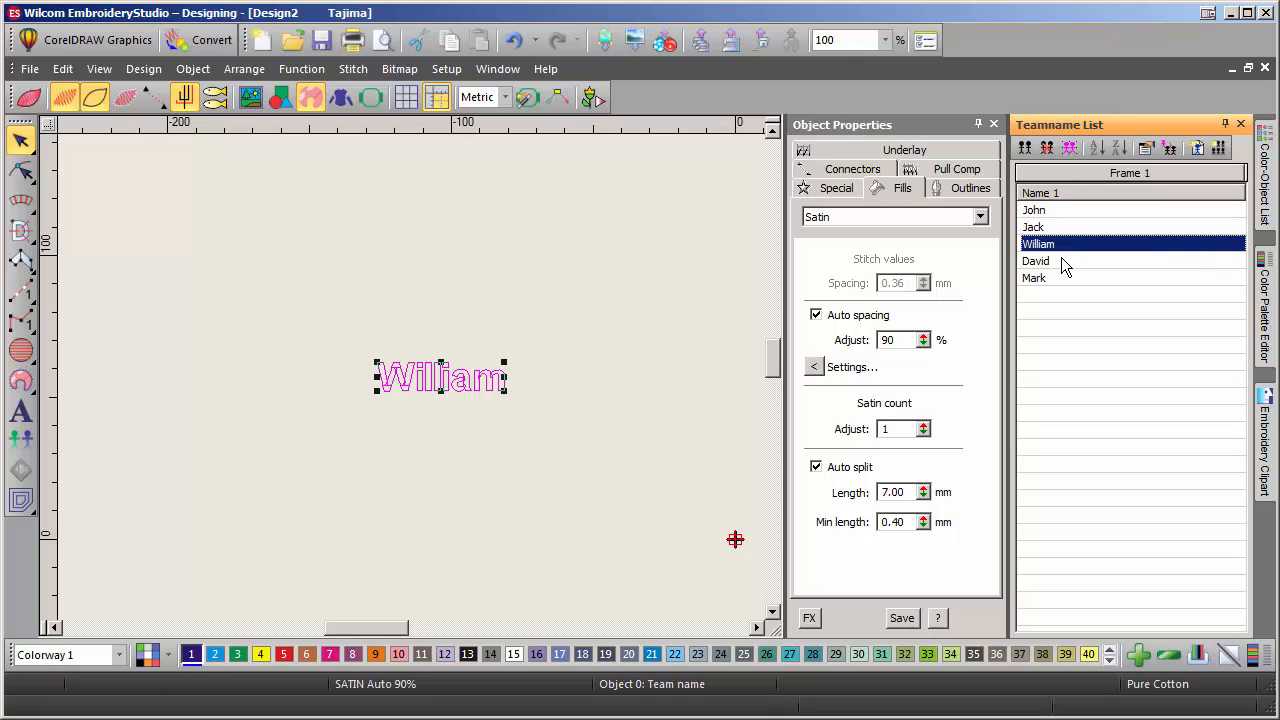
{"action": "left_click", "coordinate": [1062, 261]}
{"action": "left_click", "coordinate": [1060, 280]}
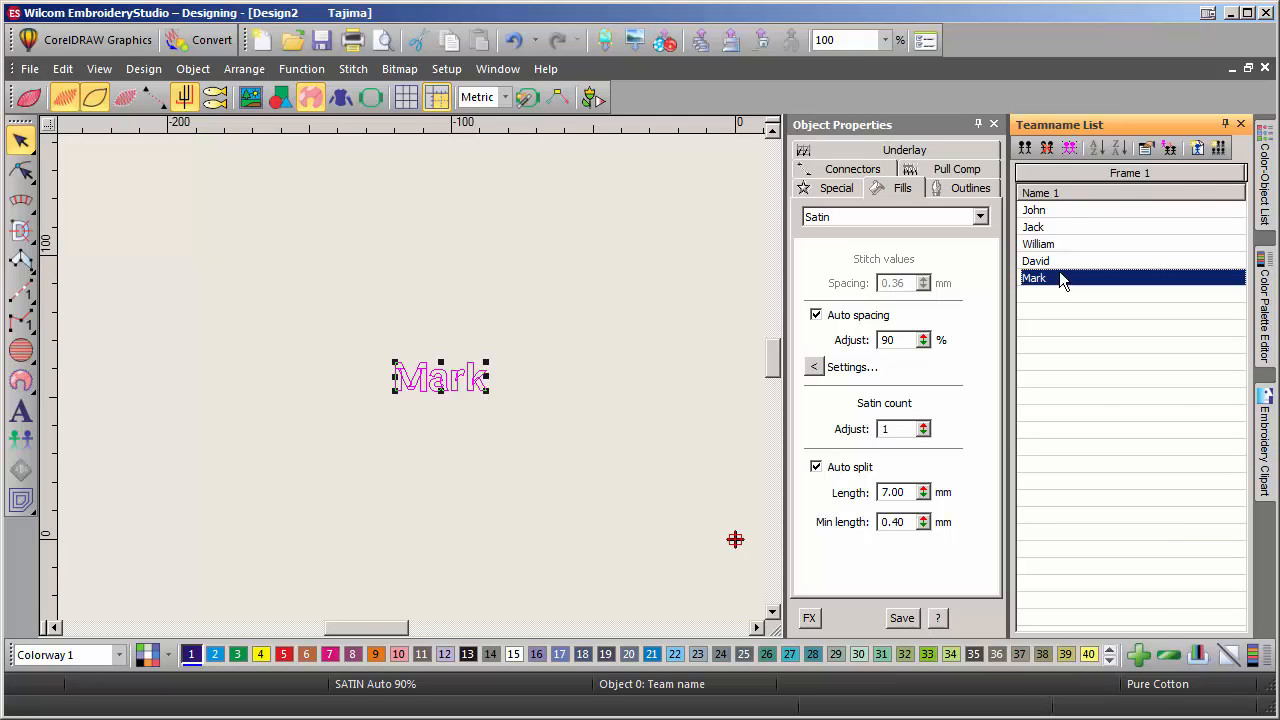
Start a new design and add the first Sample Team member to its teamname list three times
{"action": "key", "text": "ctrl+n"}
{"action": "left_click", "coordinate": [26, 446]}
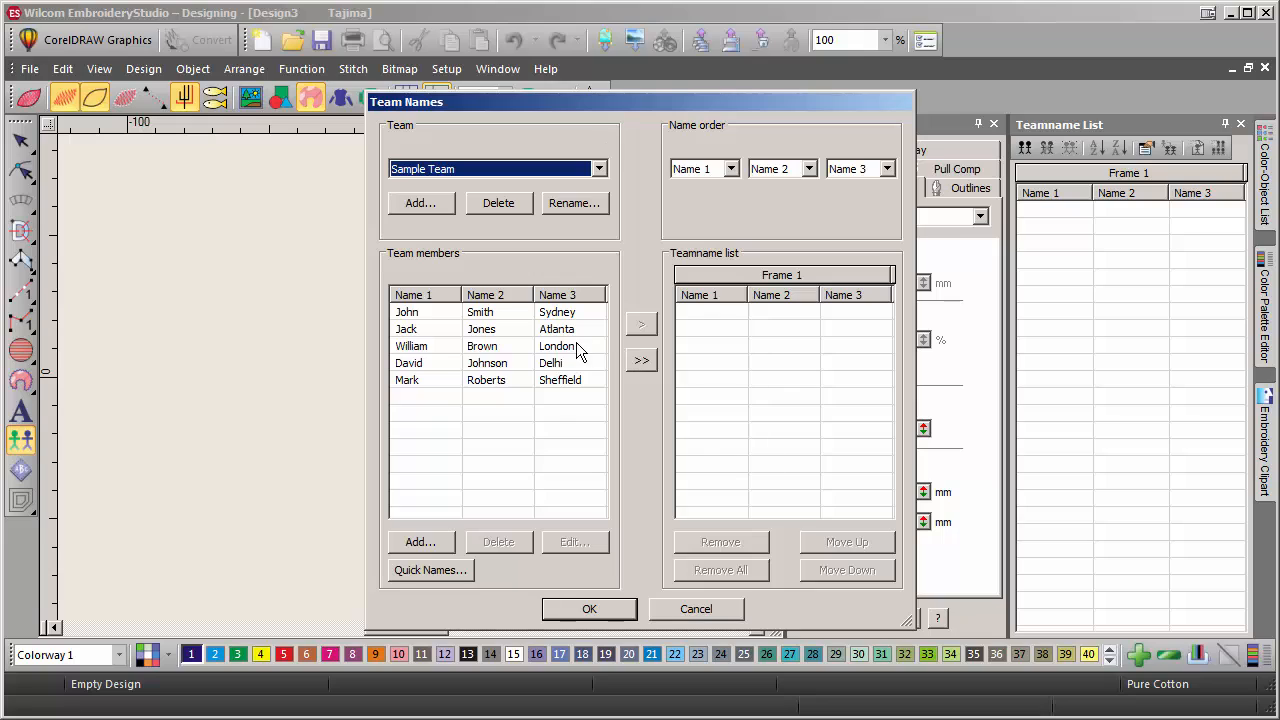
{"action": "left_click", "coordinate": [460, 316]}
{"action": "left_click", "coordinate": [643, 328]}
{"action": "left_click", "coordinate": [643, 328]}
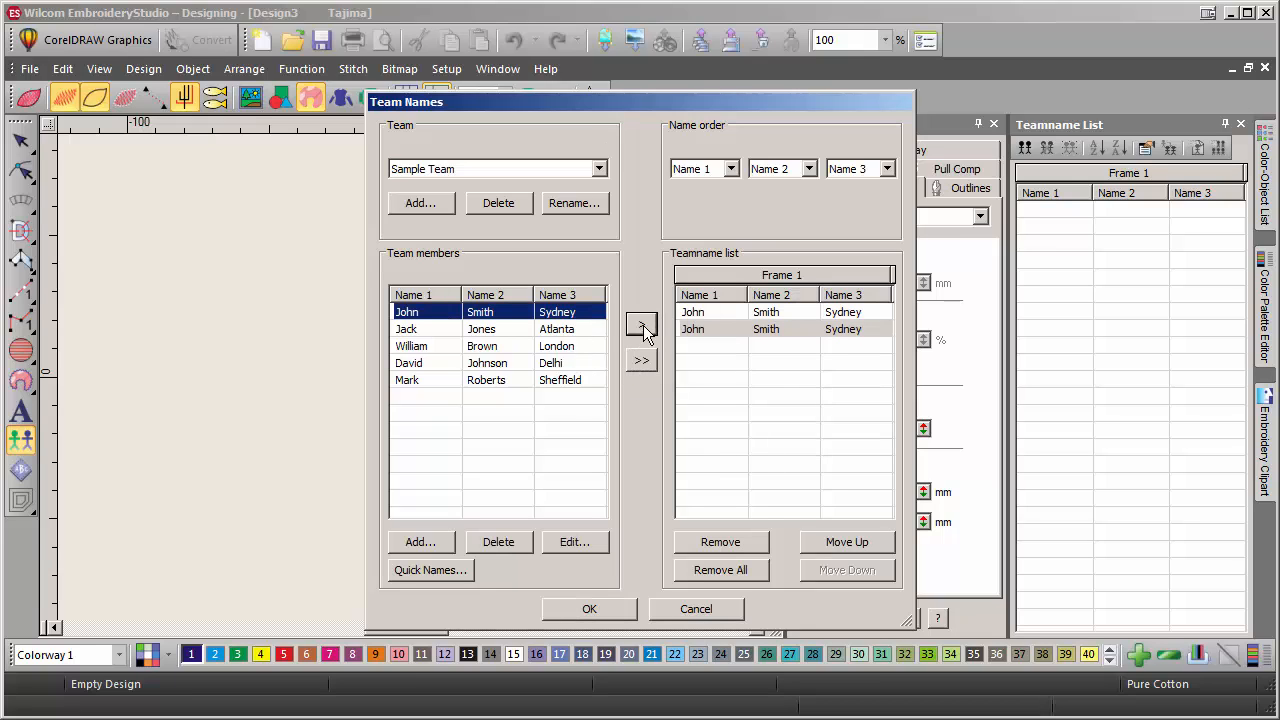
{"action": "left_click", "coordinate": [643, 328]}
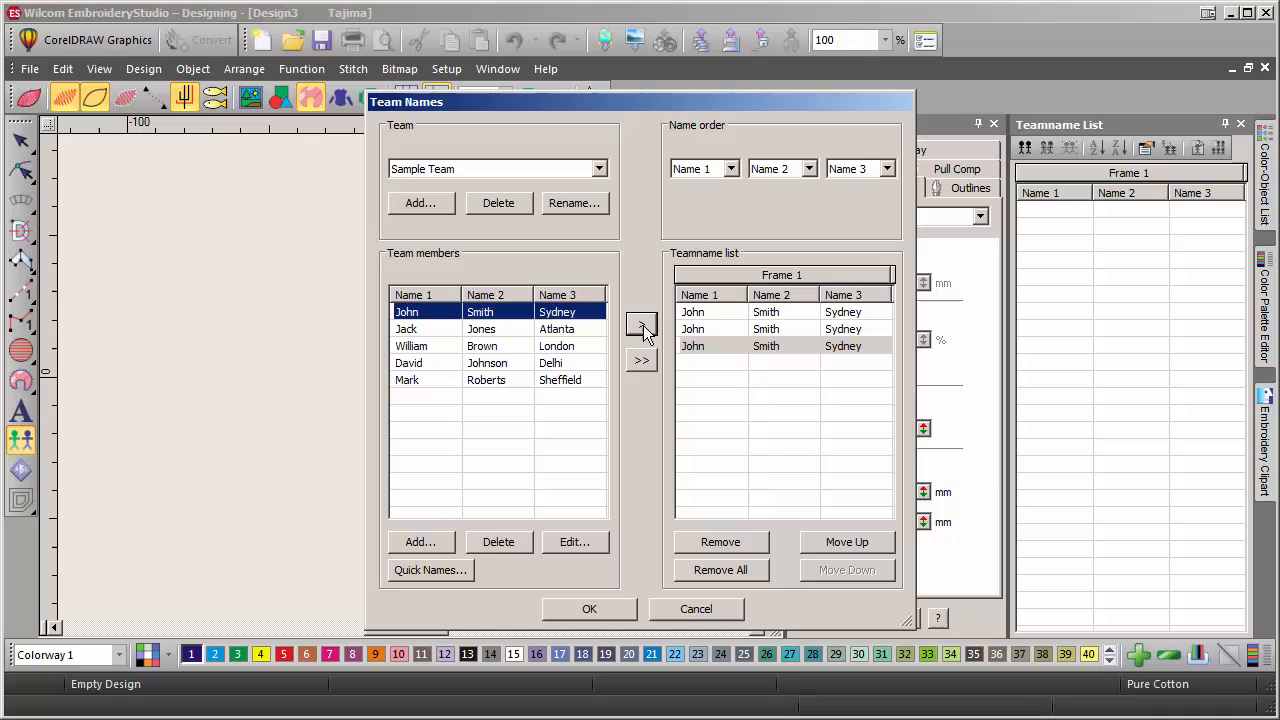
Add the London member and the Sheffield member to the teamname list twice each
{"action": "left_click", "coordinate": [574, 350]}
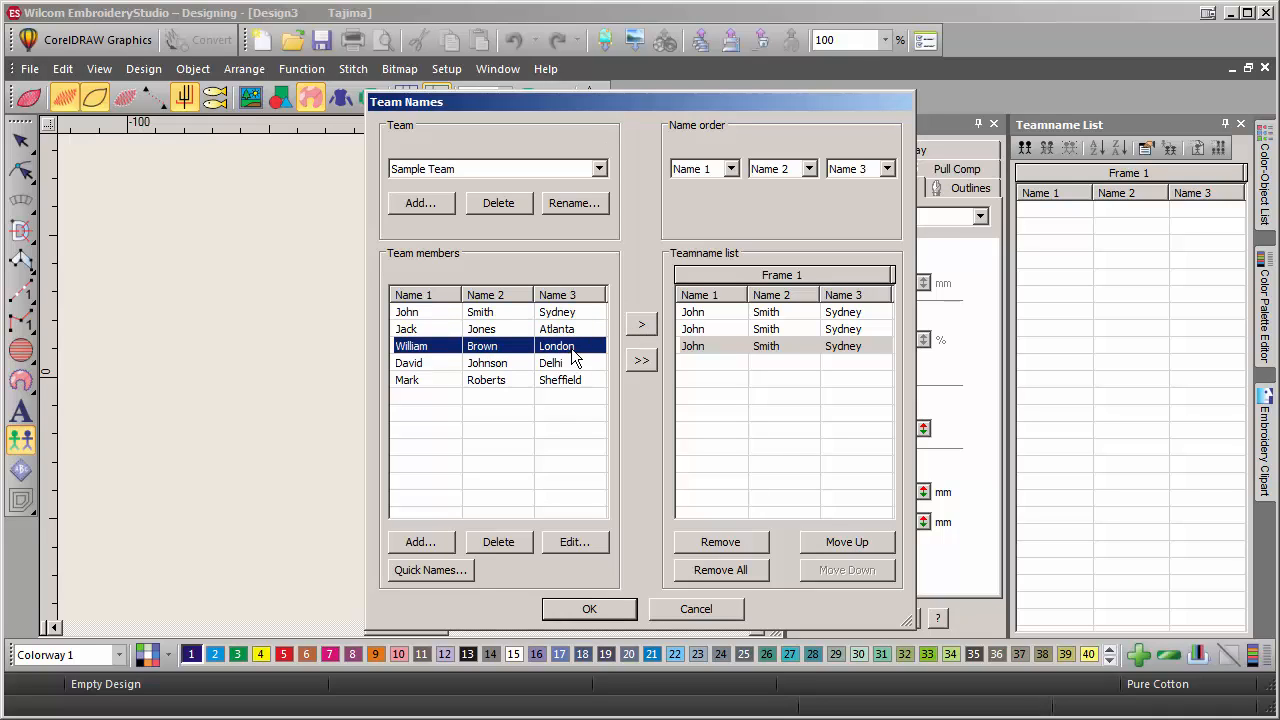
{"action": "left_click", "coordinate": [640, 328]}
{"action": "left_click", "coordinate": [640, 330]}
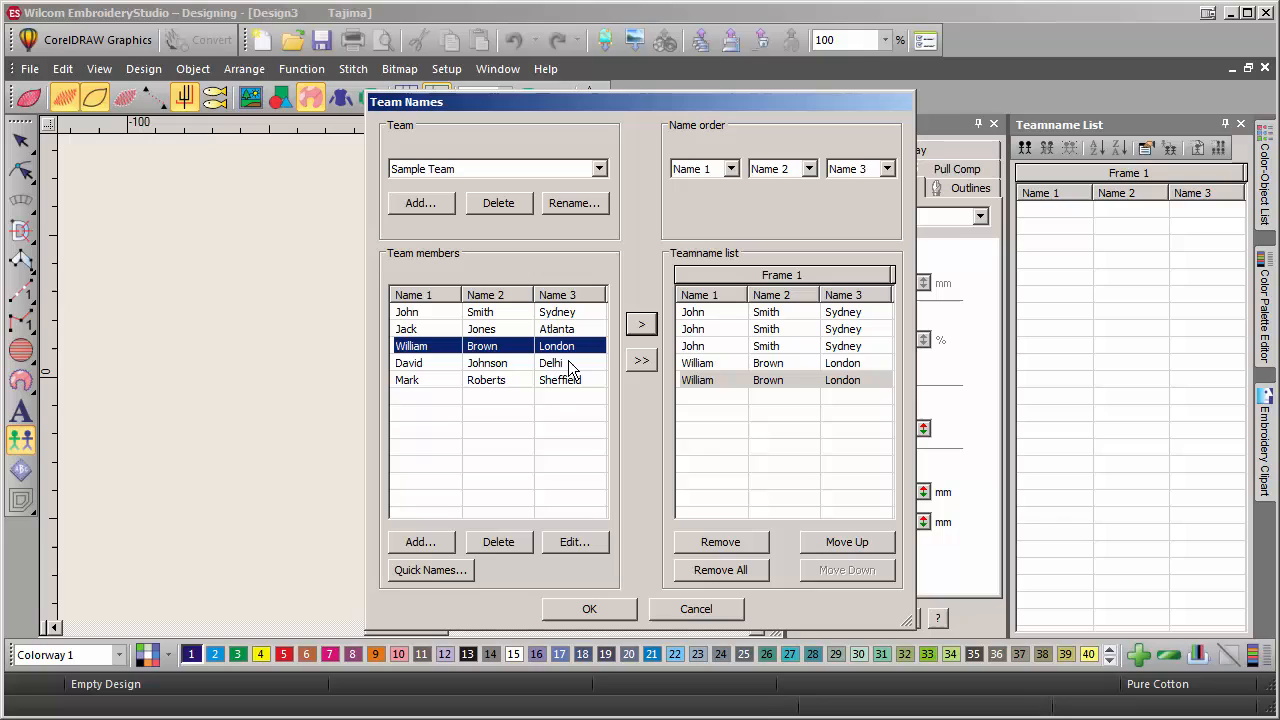
{"action": "left_click", "coordinate": [497, 384]}
{"action": "left_click", "coordinate": [647, 327]}
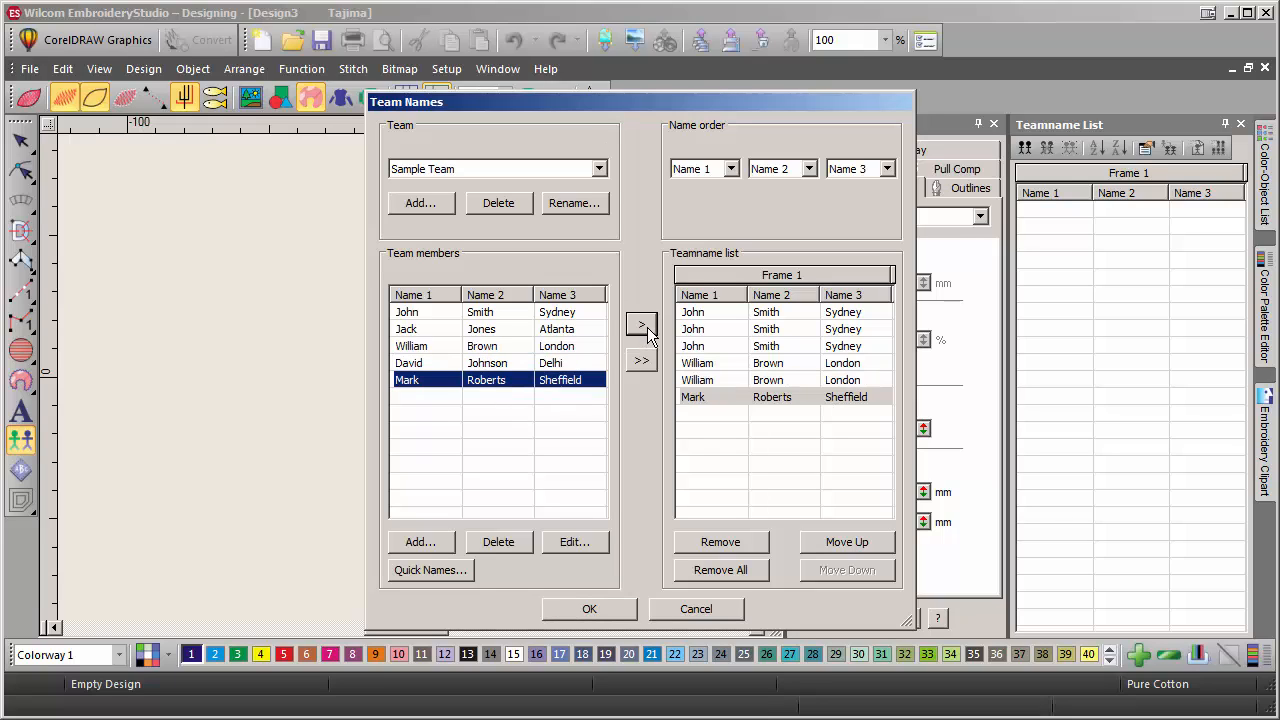
{"action": "left_click", "coordinate": [647, 327]}
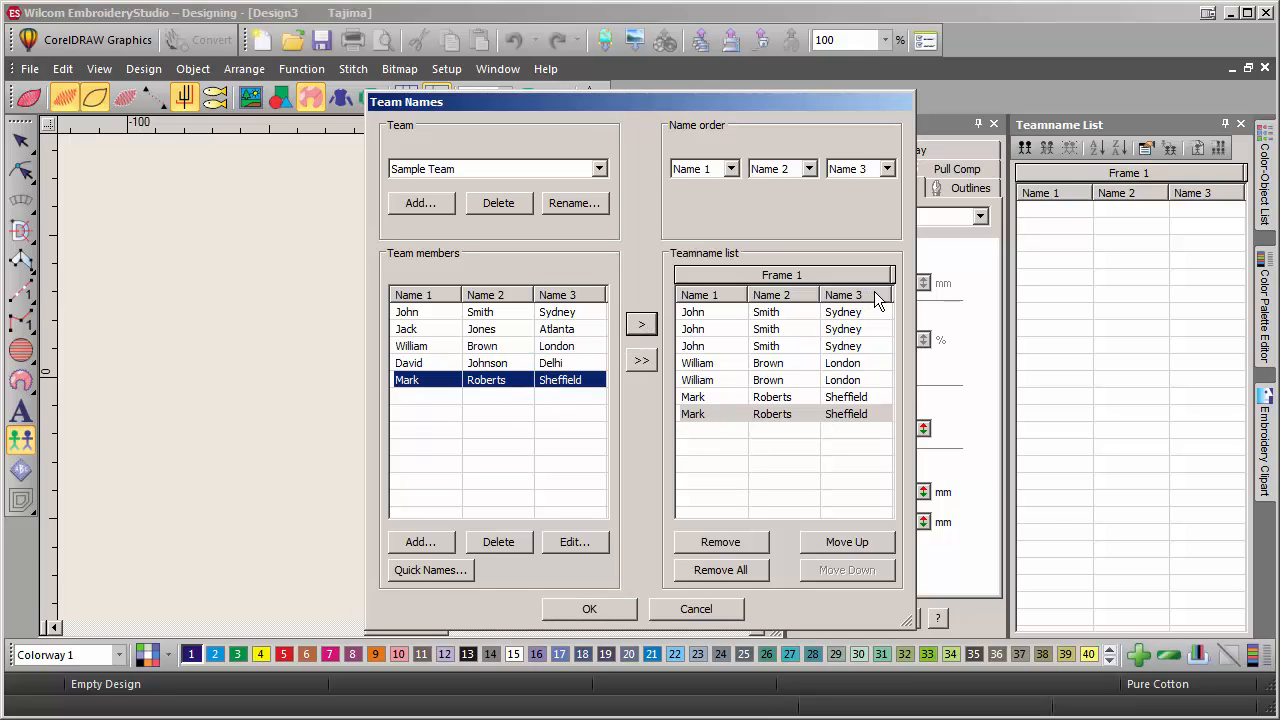
Set the third and second name columns to None and place the team names just below the origin
{"action": "left_click", "coordinate": [888, 169]}
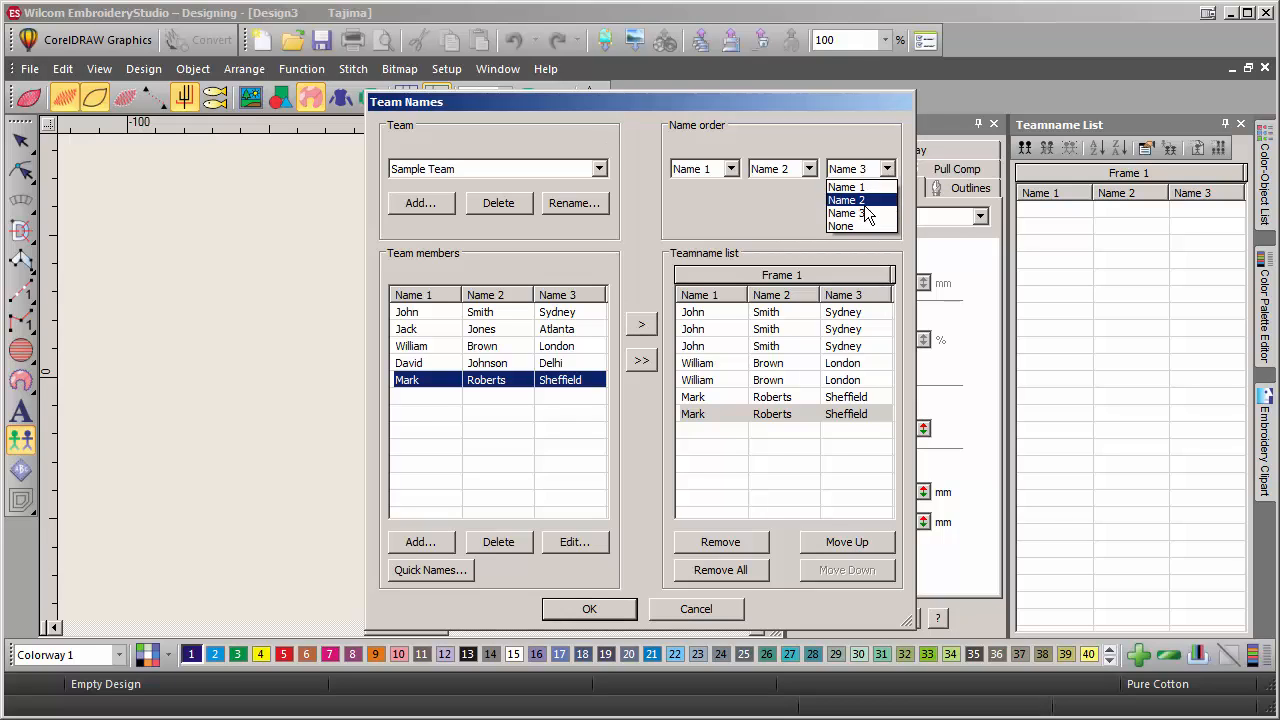
{"action": "left_click", "coordinate": [852, 226]}
{"action": "left_click", "coordinate": [813, 172]}
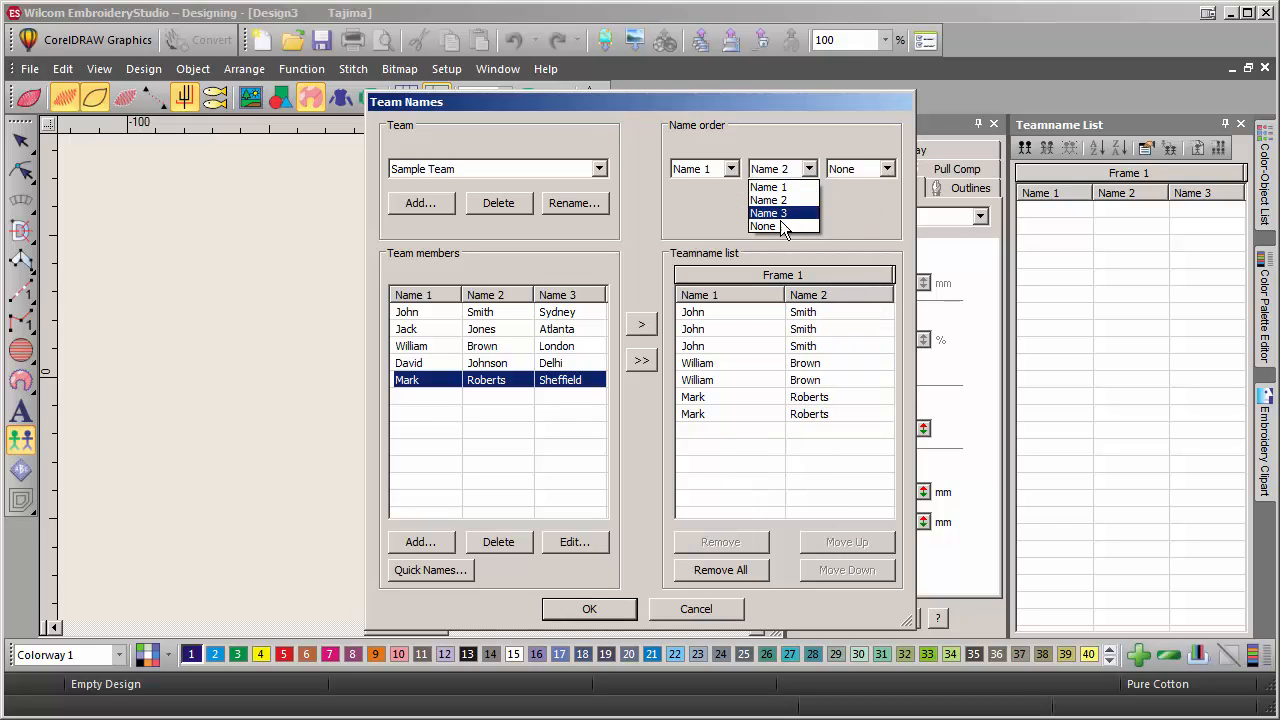
{"action": "left_click", "coordinate": [778, 223]}
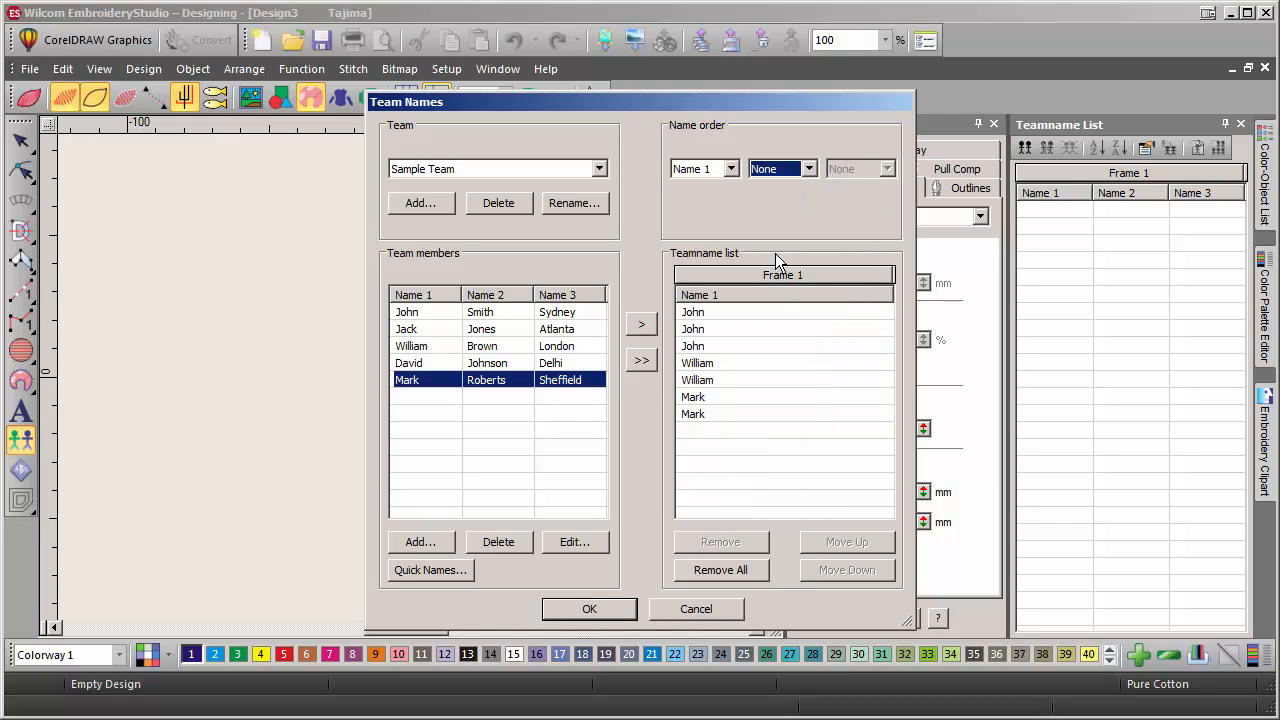
{"action": "left_click", "coordinate": [590, 610]}
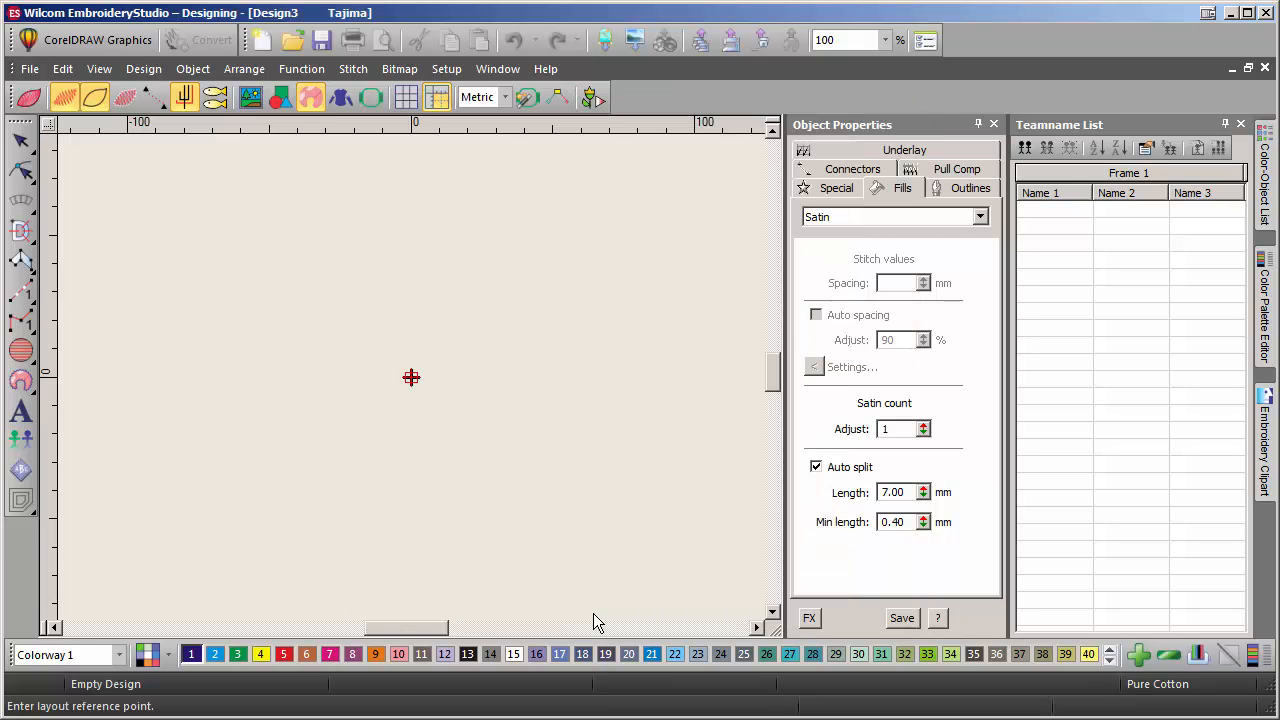
{"action": "left_click", "coordinate": [419, 433]}
Display each of the seven repeated team names individually in the design, ending with the last entry
{"action": "left_click", "coordinate": [1033, 210]}
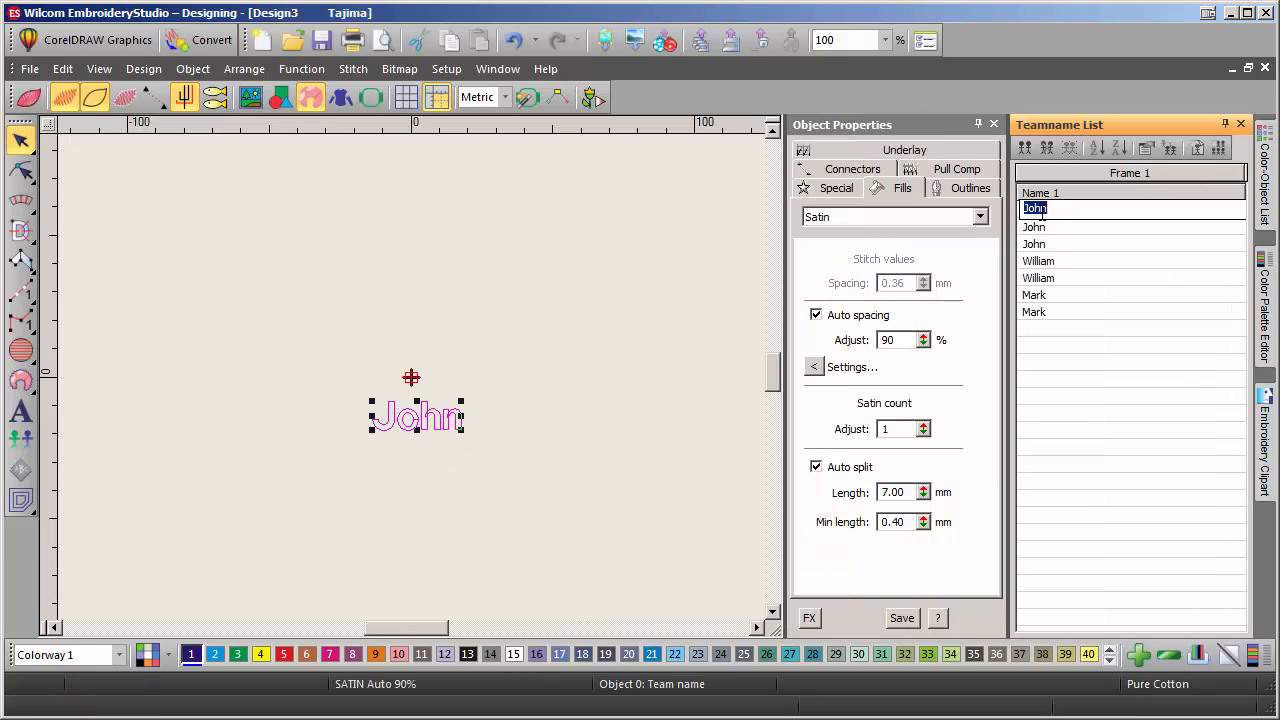
{"action": "left_click", "coordinate": [1040, 227]}
{"action": "left_click", "coordinate": [1045, 244]}
{"action": "left_click", "coordinate": [1051, 261]}
{"action": "left_click", "coordinate": [1051, 278]}
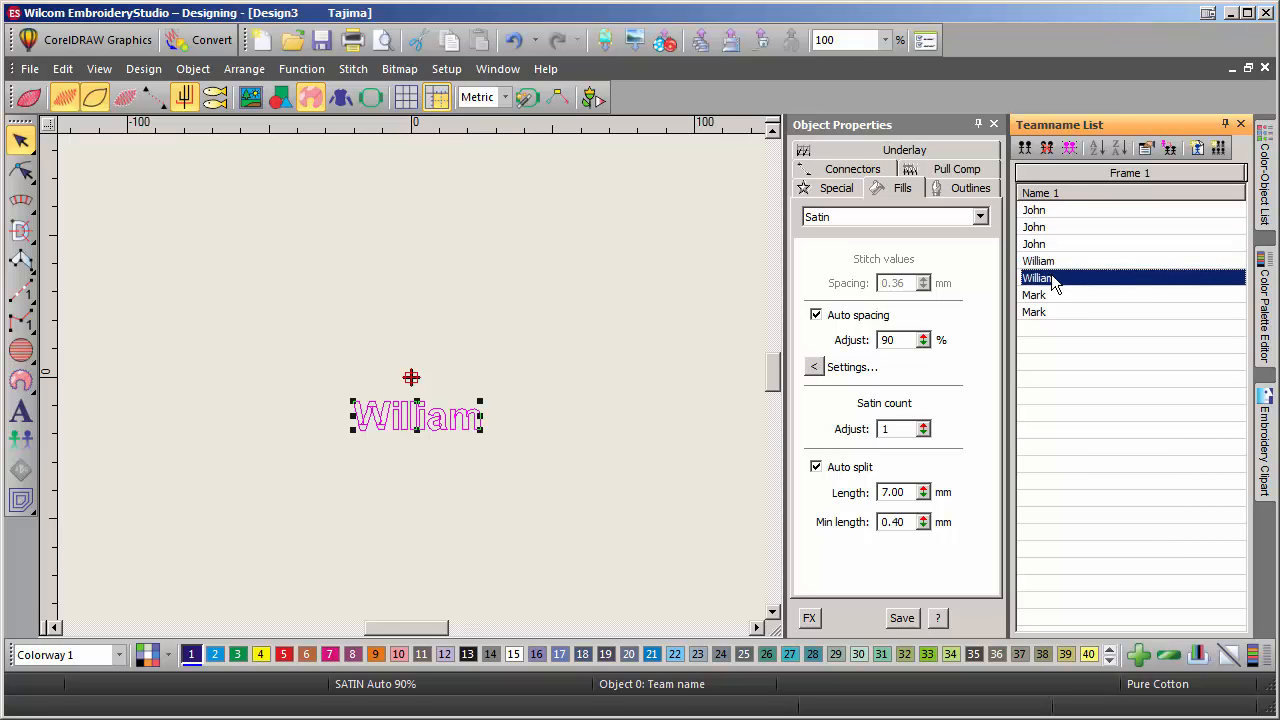
{"action": "left_click", "coordinate": [1051, 295]}
{"action": "left_click", "coordinate": [1048, 312]}
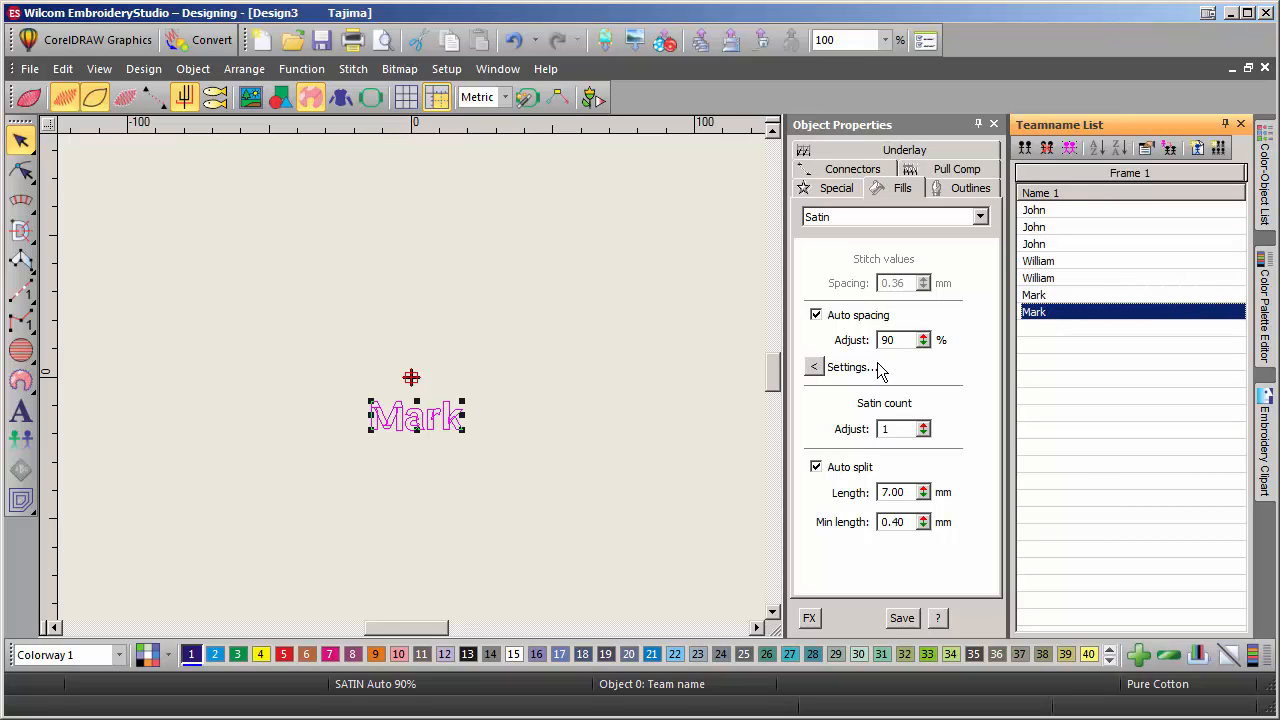
Change the lettering font of the last team name to College and deselect it
{"action": "left_click", "coordinate": [845, 192]}
{"action": "left_click_drag", "start_coordinate": [998, 294], "coordinate": [997, 372]}
{"action": "scroll", "coordinate": [995, 370], "scroll_direction": "up", "scroll_amount": 5}
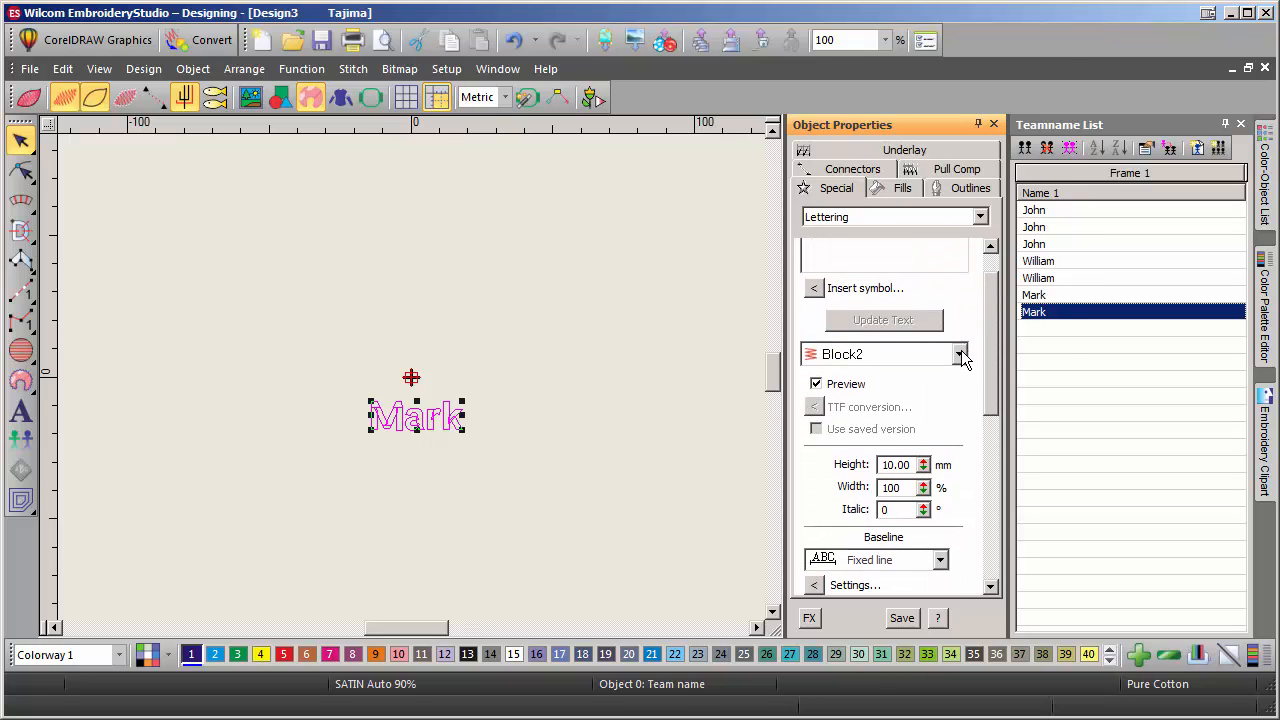
{"action": "left_click", "coordinate": [962, 358]}
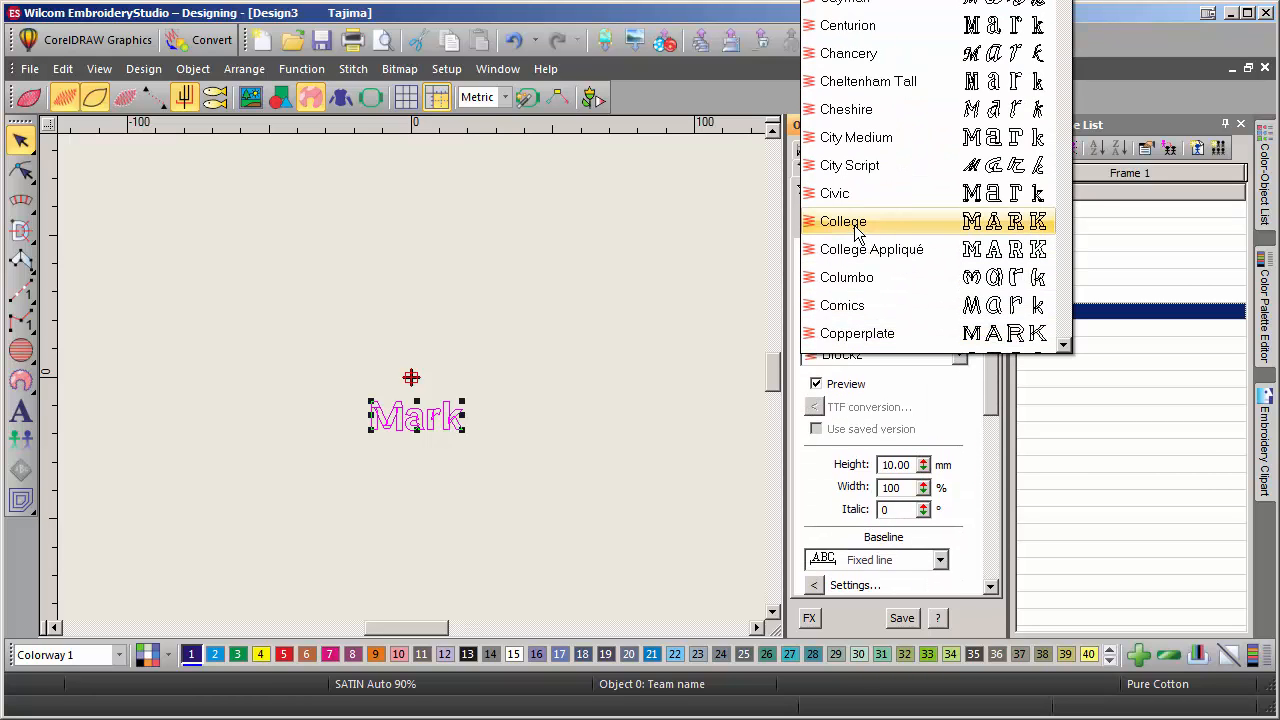
{"action": "left_click", "coordinate": [845, 222]}
{"action": "left_click", "coordinate": [650, 425]}
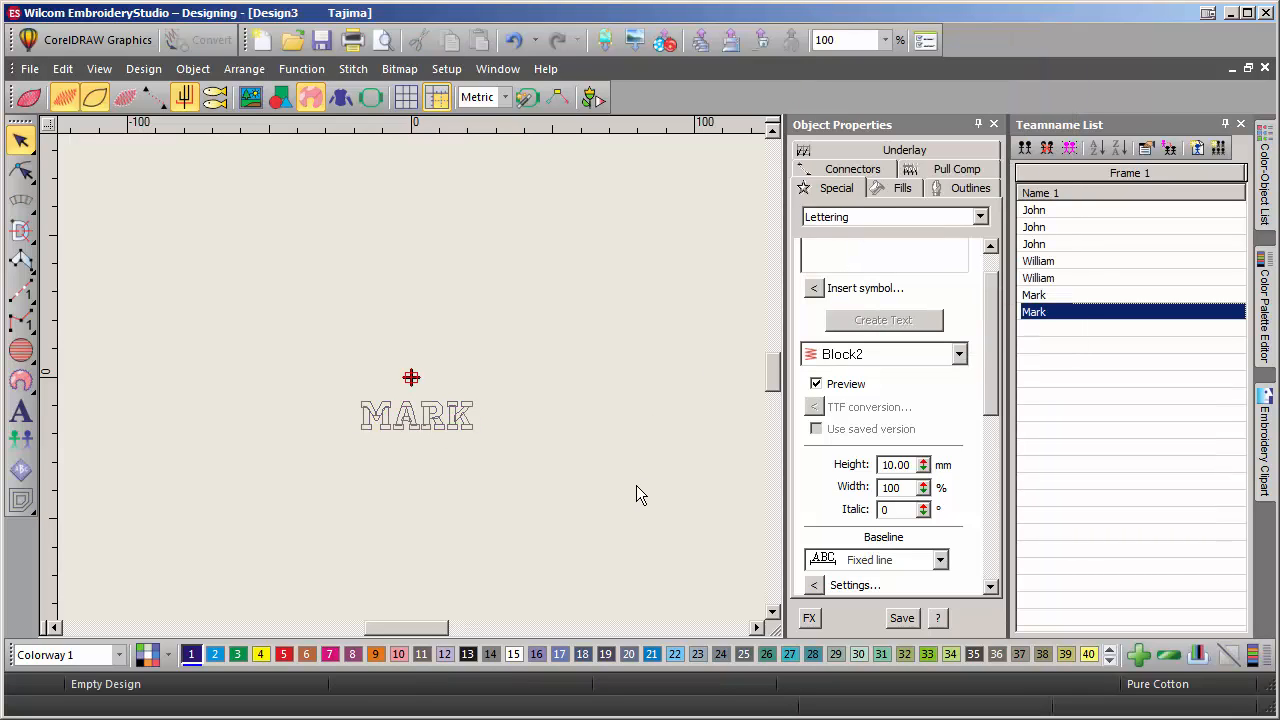
Select all team names and open the options for saving the design as a Tajima (*.DST) file
{"action": "left_click", "coordinate": [1069, 150]}
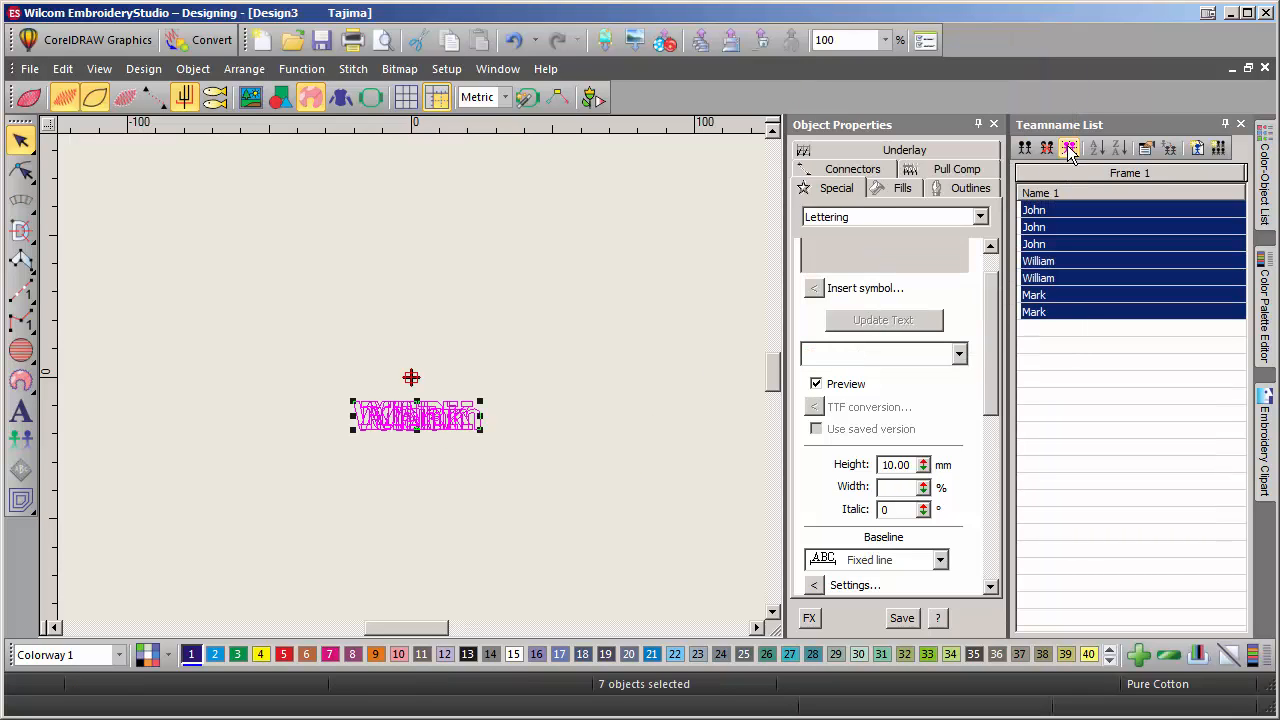
{"action": "left_click", "coordinate": [30, 70]}
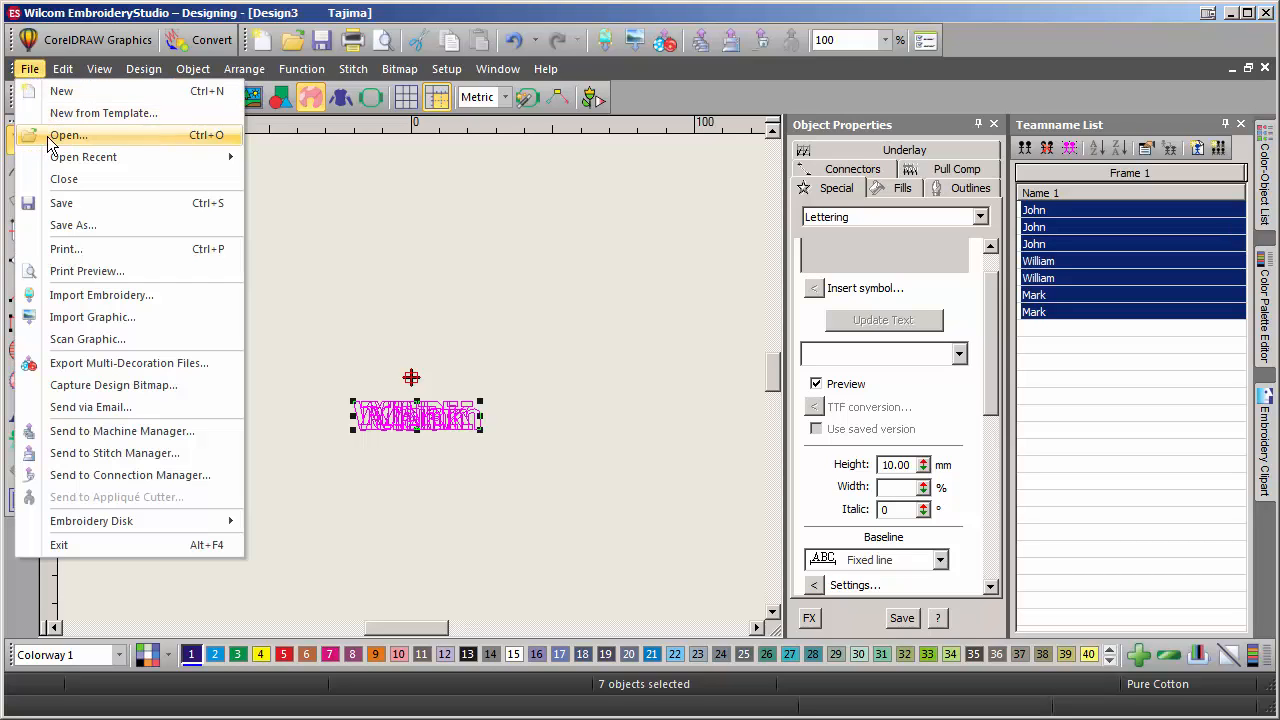
{"action": "left_click", "coordinate": [86, 226]}
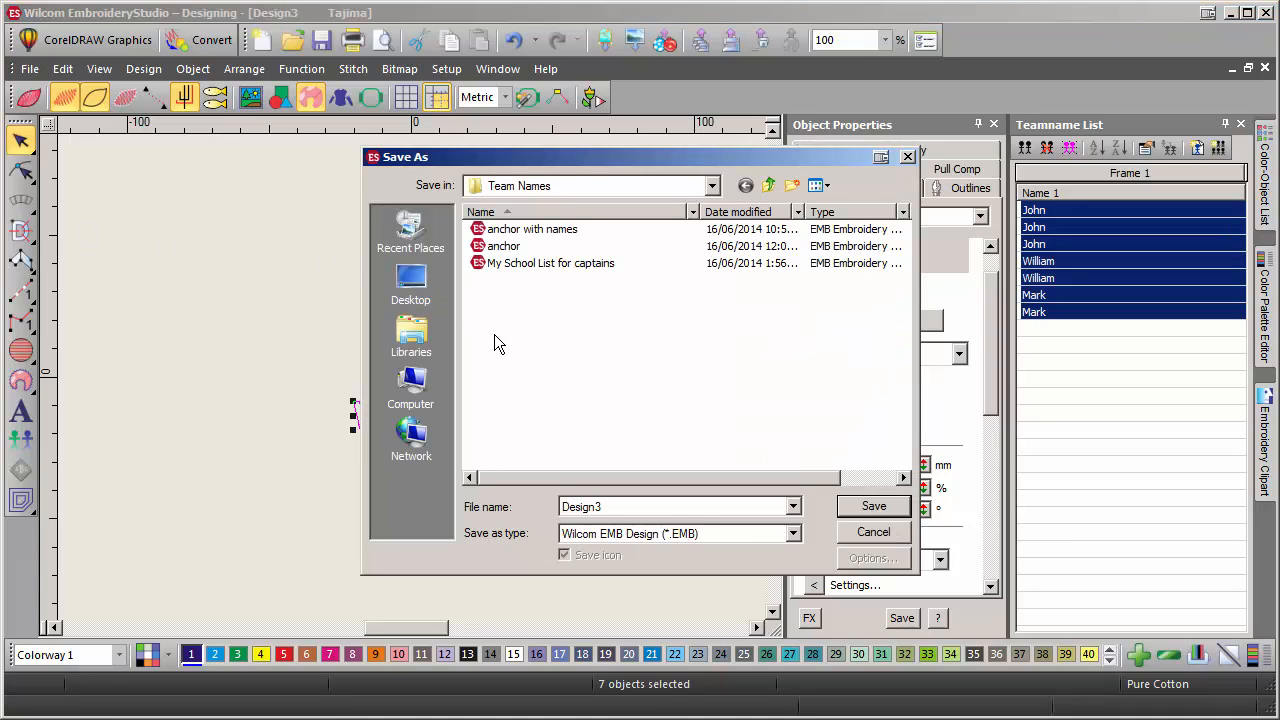
{"action": "left_click", "coordinate": [660, 533]}
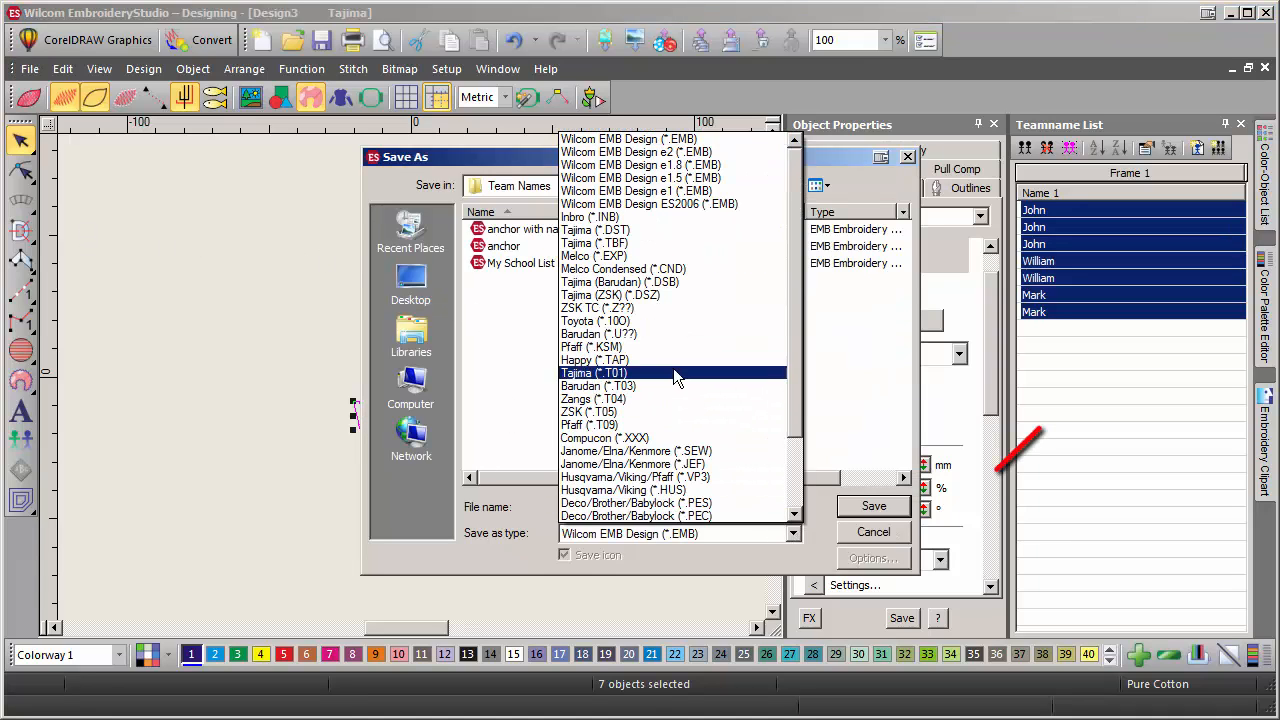
{"action": "left_click", "coordinate": [618, 231]}
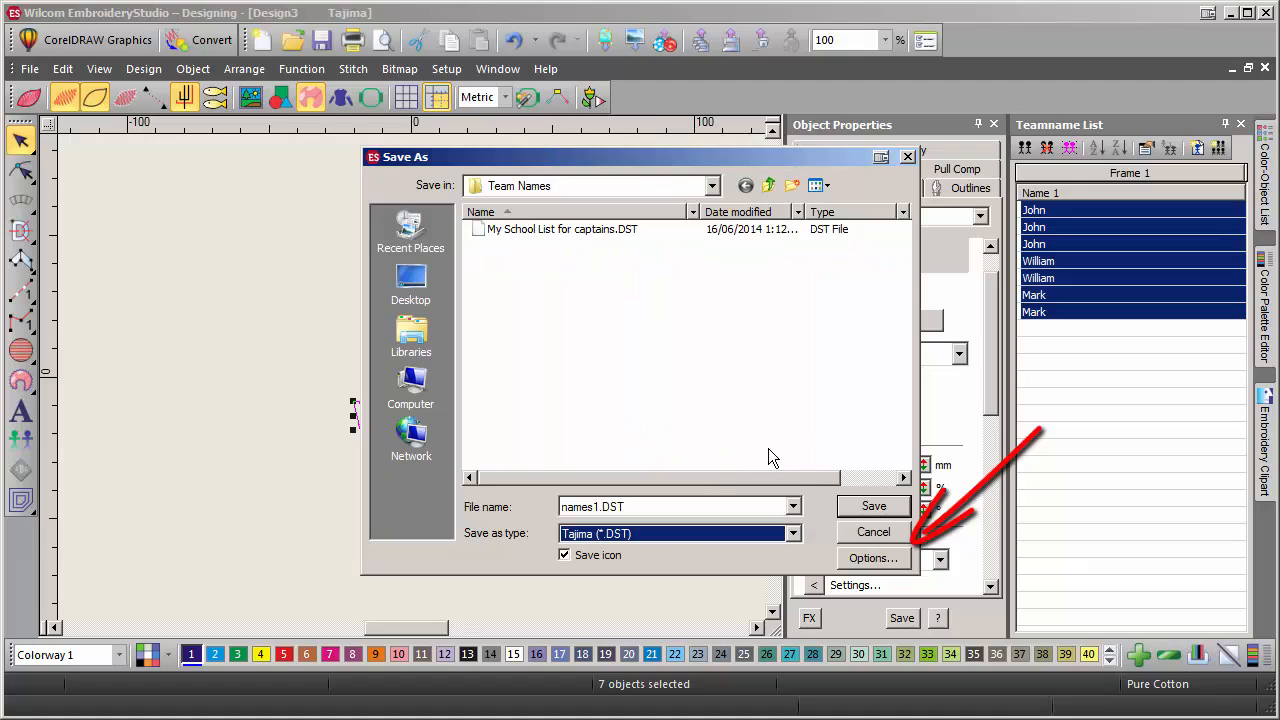
{"action": "left_click", "coordinate": [870, 562]}
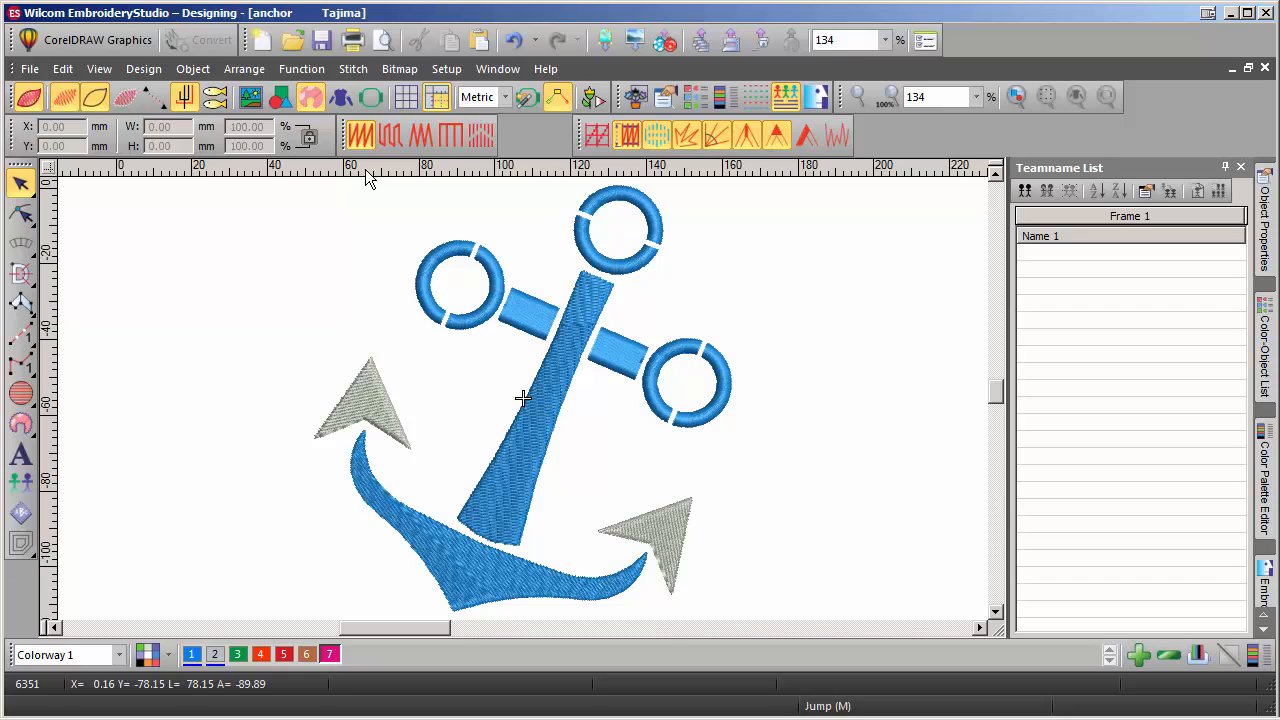
Select the grouped anchor and add a vertical guide through its horizontal centre
{"action": "left_click", "coordinate": [550, 410]}
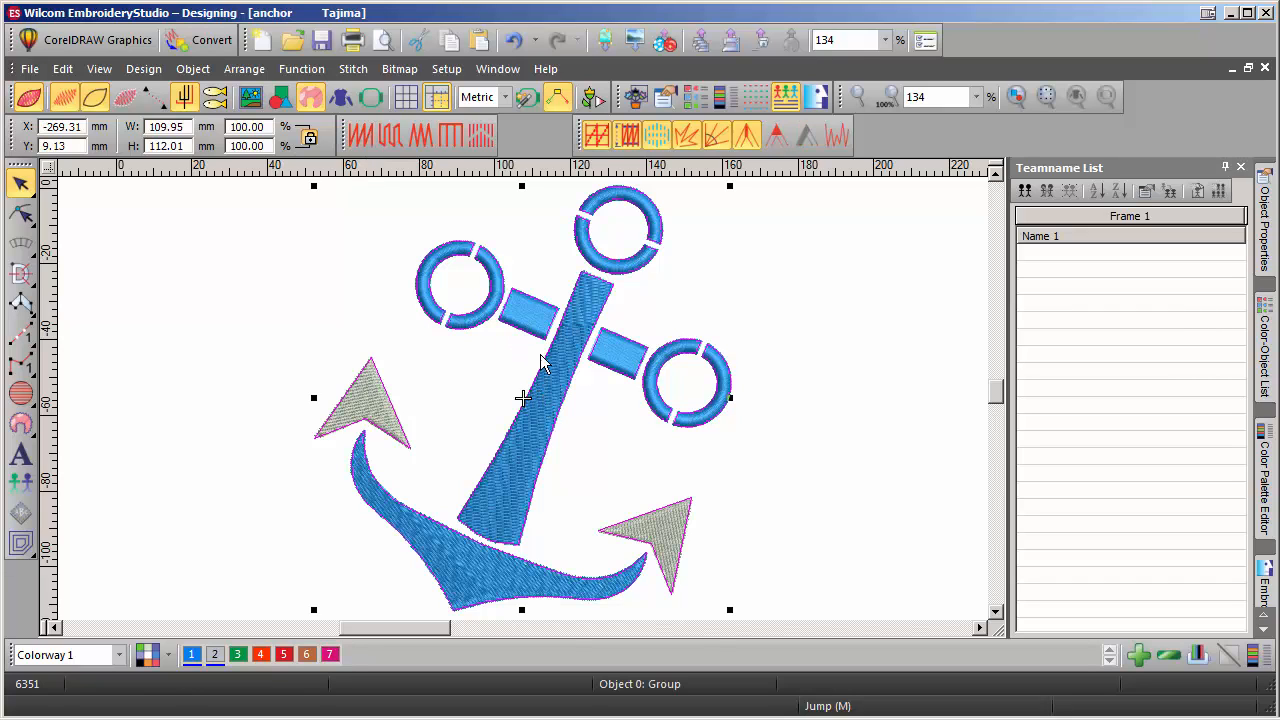
{"action": "left_click_drag", "start_coordinate": [446, 177], "coordinate": [522, 177]}
{"action": "scroll", "coordinate": [489, 326], "scroll_direction": "down", "scroll_amount": 2}
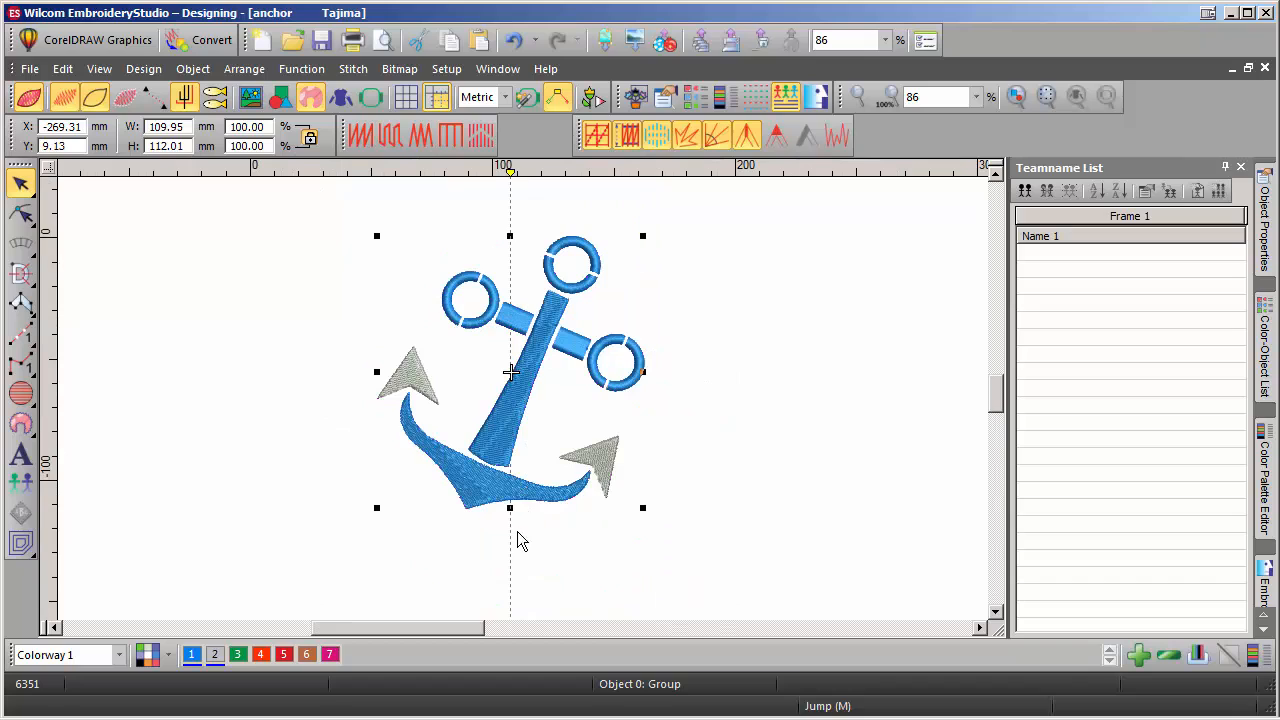
Place the Name 1 entries of all My School List members below the anchor on the guide, and enlarge them proportionally to about 73 mm wide
{"action": "left_click", "coordinate": [24, 483]}
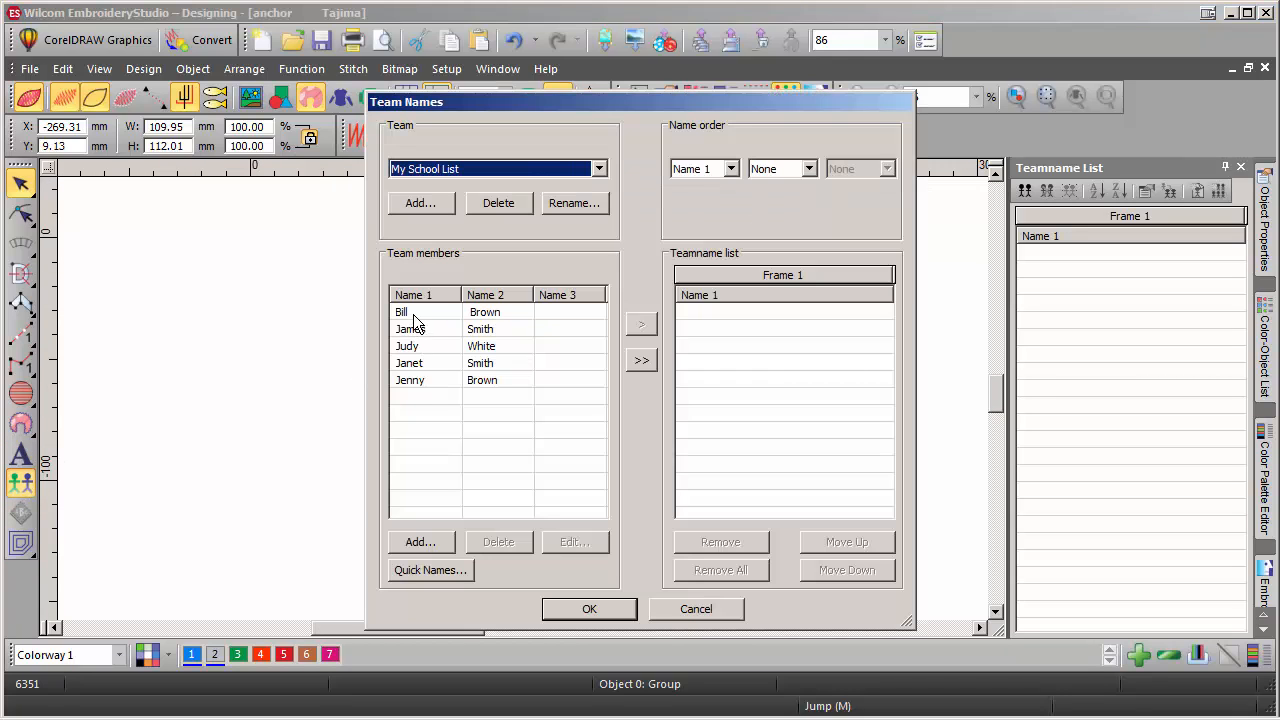
{"action": "left_click", "coordinate": [641, 362]}
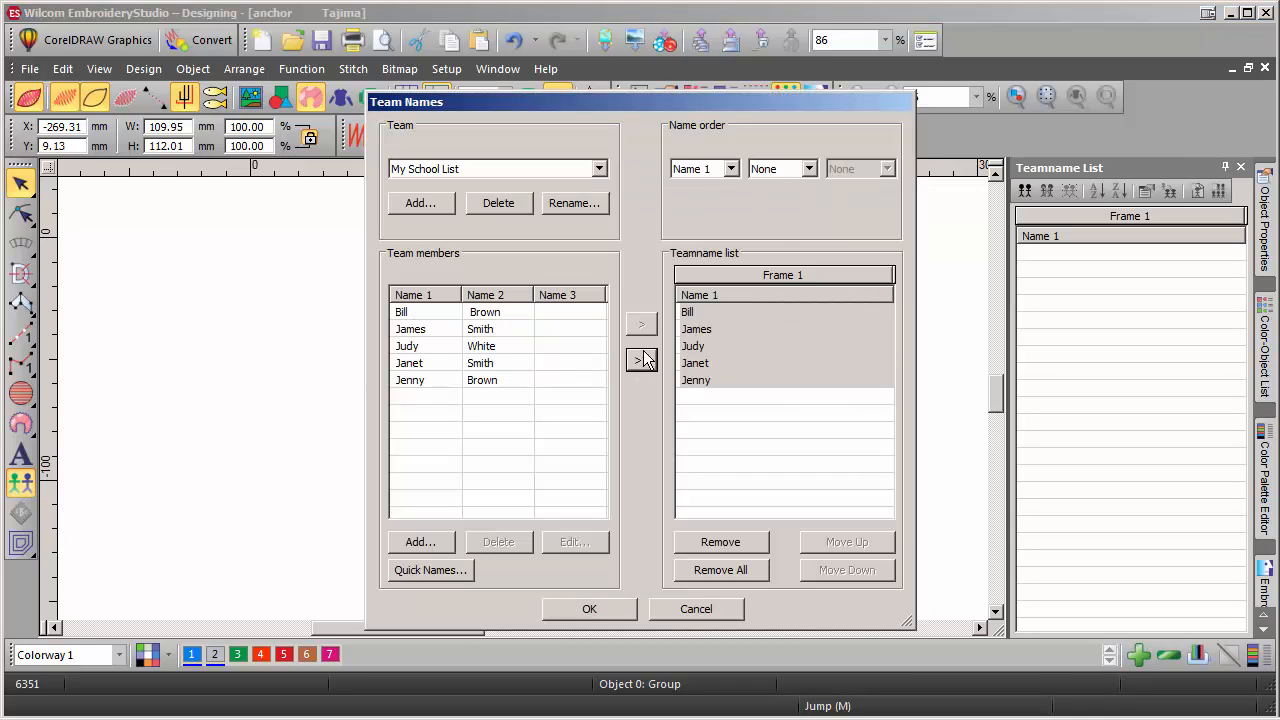
{"action": "left_click", "coordinate": [612, 608]}
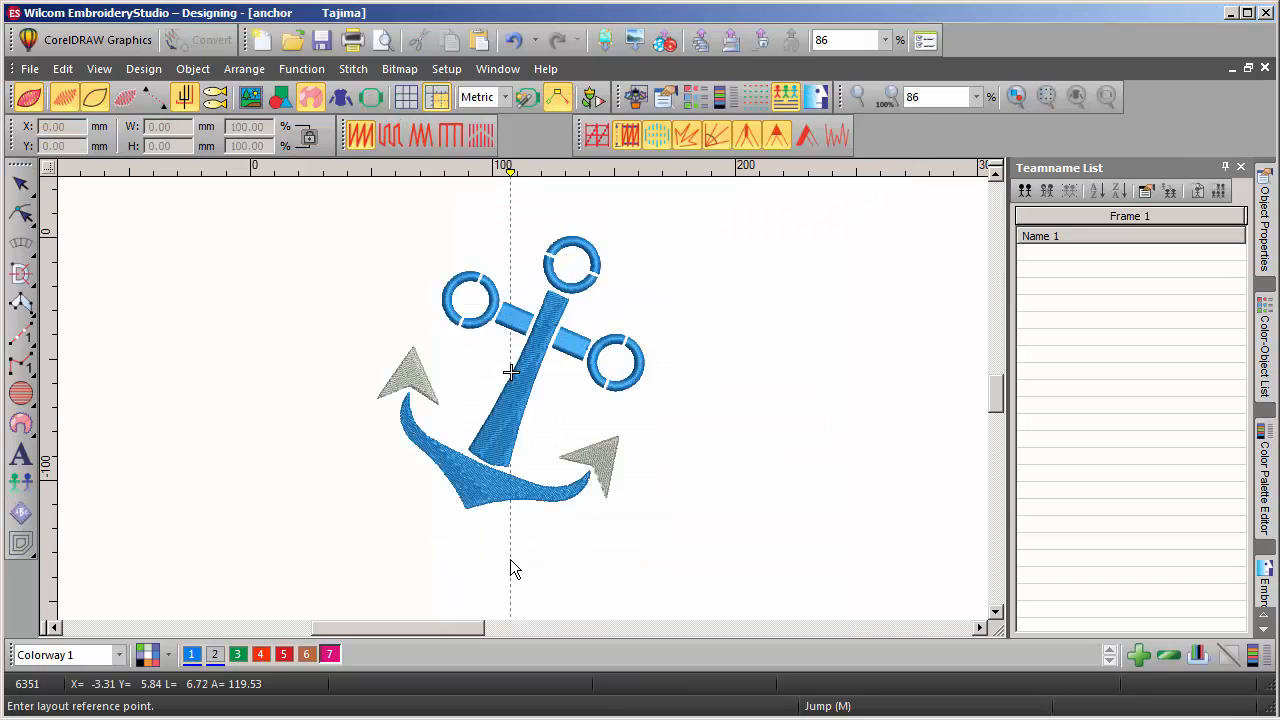
{"action": "left_click", "coordinate": [511, 562]}
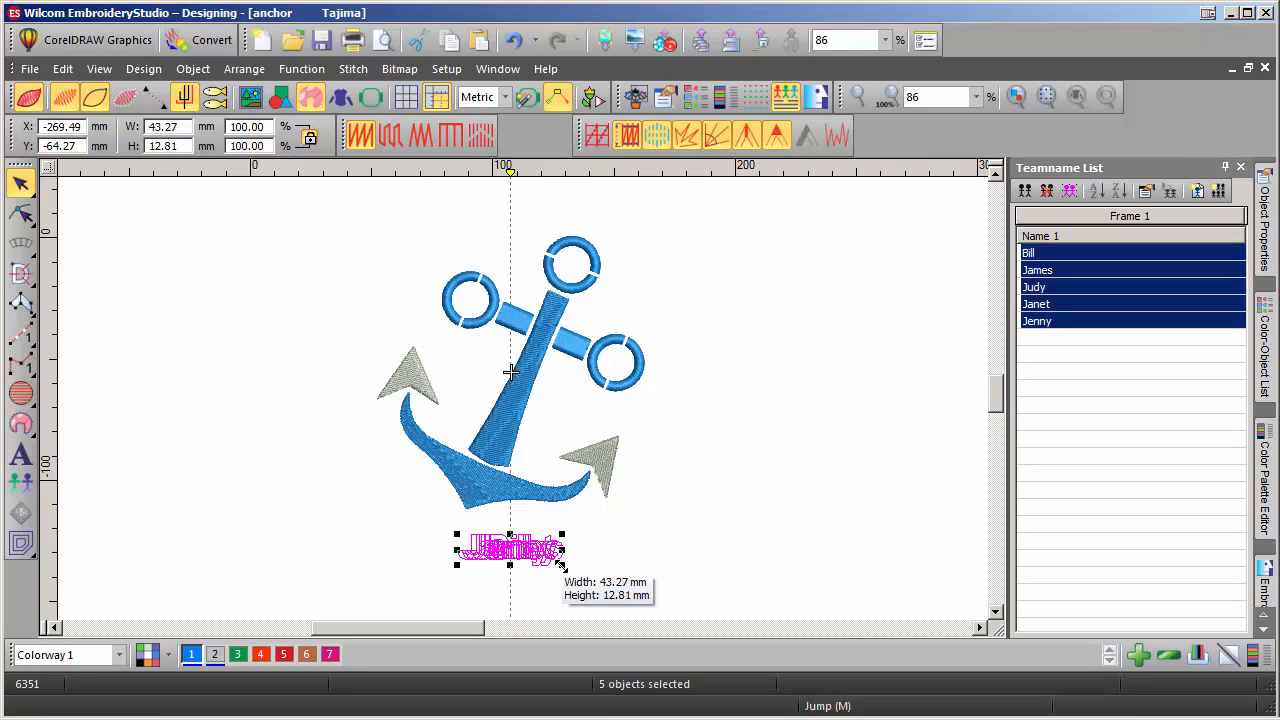
{"action": "left_click_drag", "start_coordinate": [560, 565], "coordinate": [599, 582]}
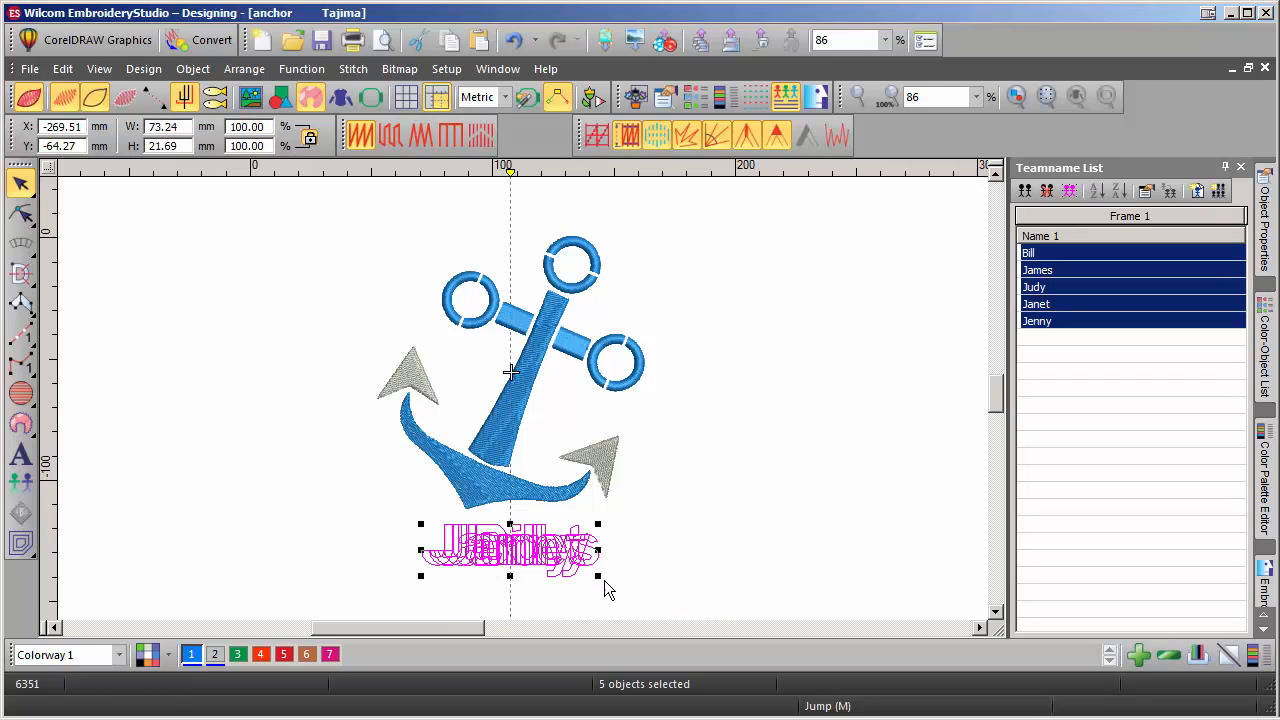
{"action": "left_click", "coordinate": [759, 545]}
Set up saving a copy of the design as Tajima (*.DST) with the output option Design and team names, with Stops
{"action": "left_click", "coordinate": [30, 68]}
{"action": "mouse_move", "coordinate": [80, 168]}
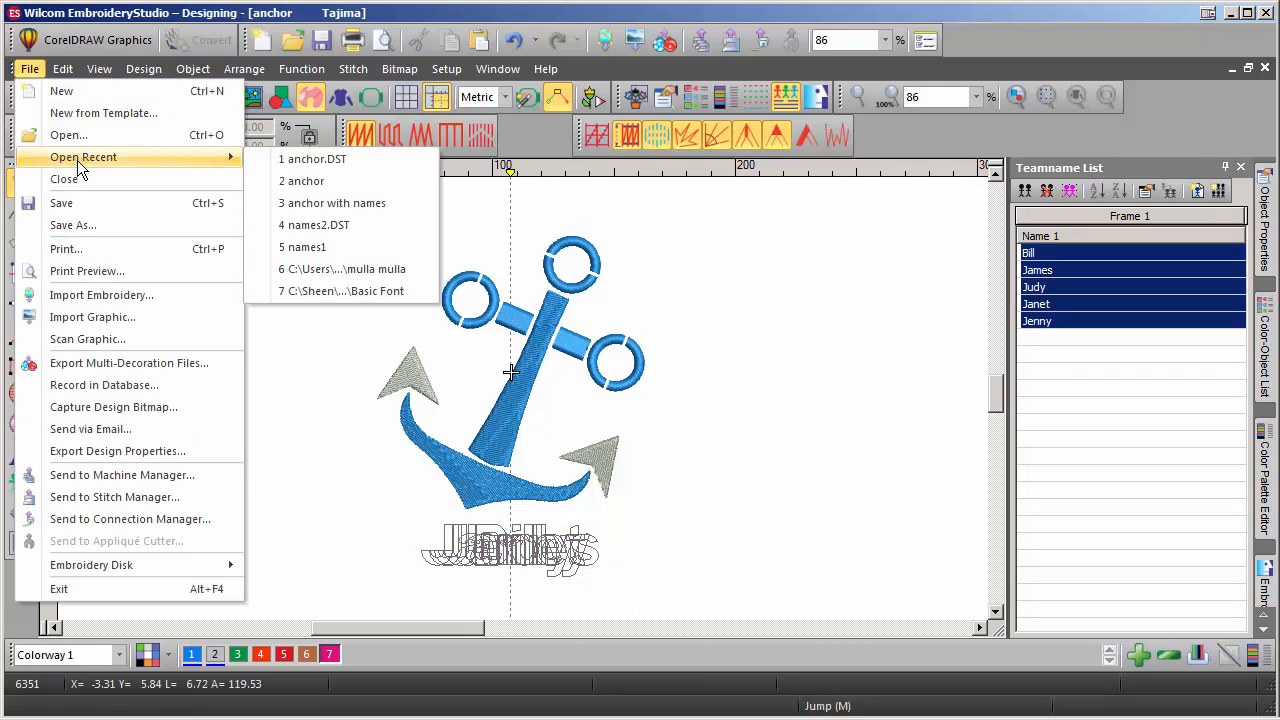
{"action": "left_click", "coordinate": [85, 223]}
{"action": "left_click", "coordinate": [793, 533]}
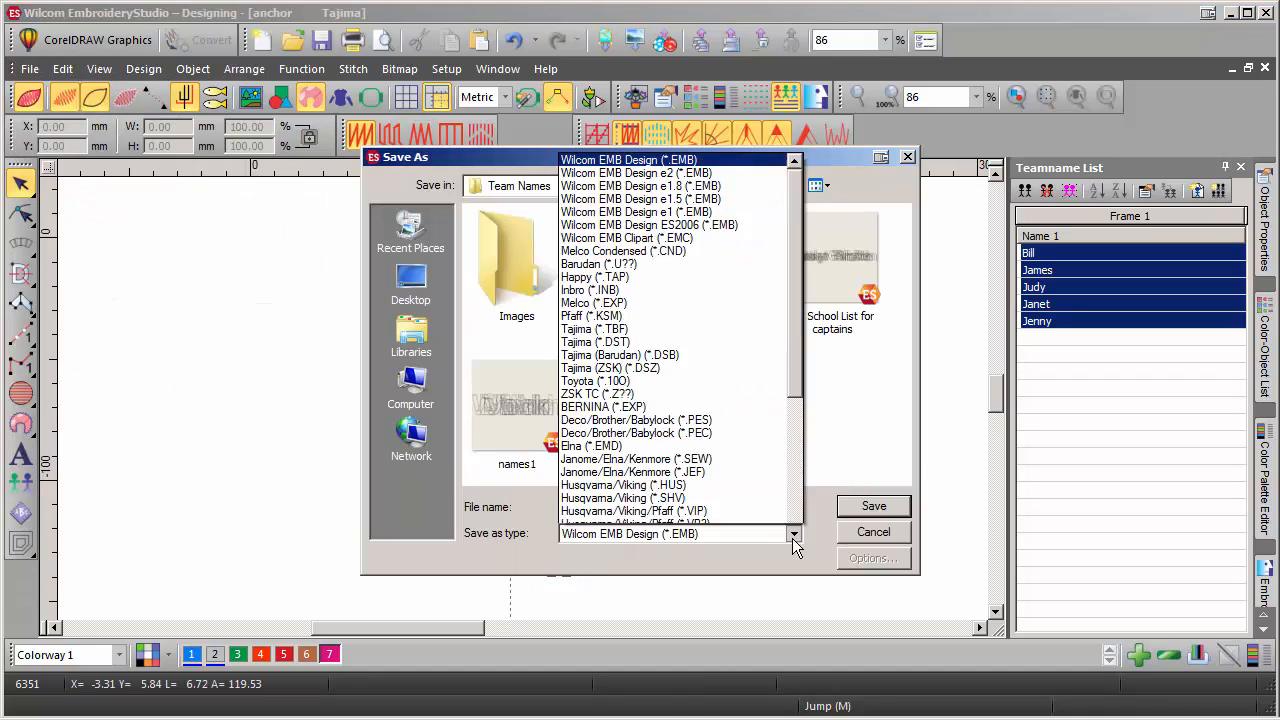
{"action": "left_click", "coordinate": [640, 320]}
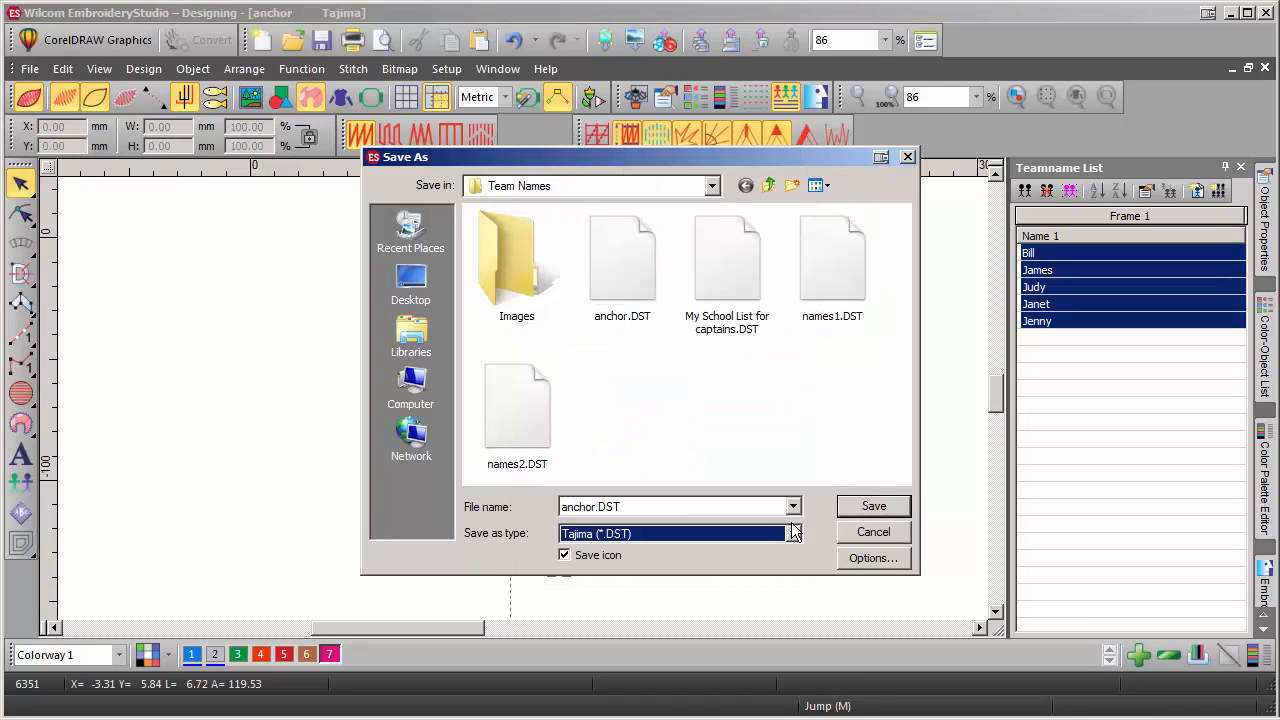
{"action": "left_click", "coordinate": [873, 558]}
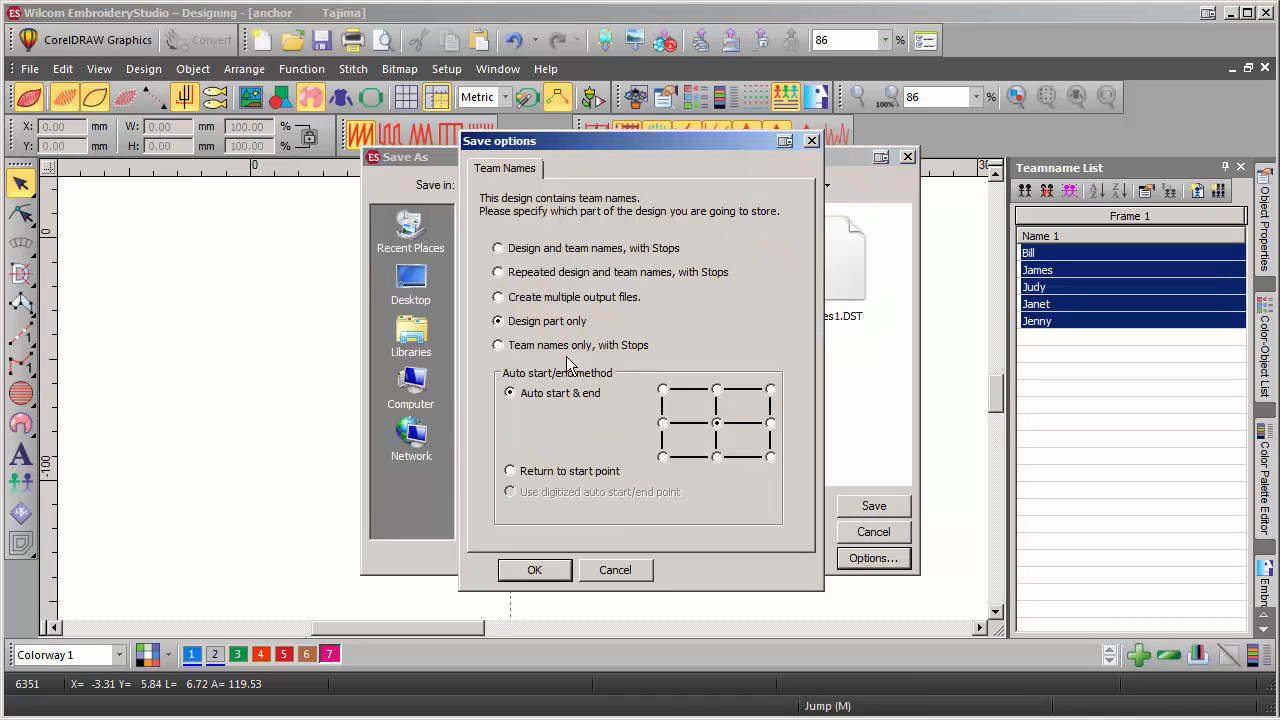
{"action": "left_click", "coordinate": [535, 570]}
Name the machine file option1 and save it with the chosen team name output
{"action": "double_click", "coordinate": [561, 510]}
{"action": "type", "text": "o"}
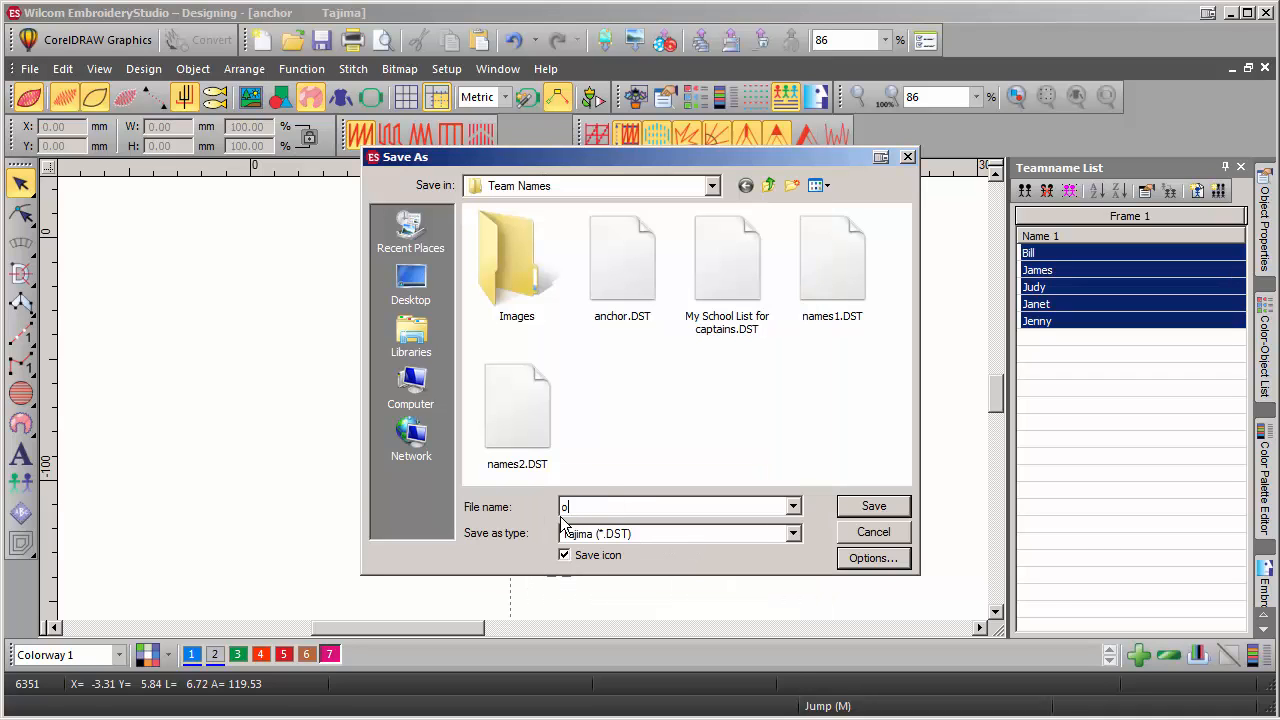
{"action": "type", "text": "ption1"}
{"action": "left_click", "coordinate": [873, 506]}
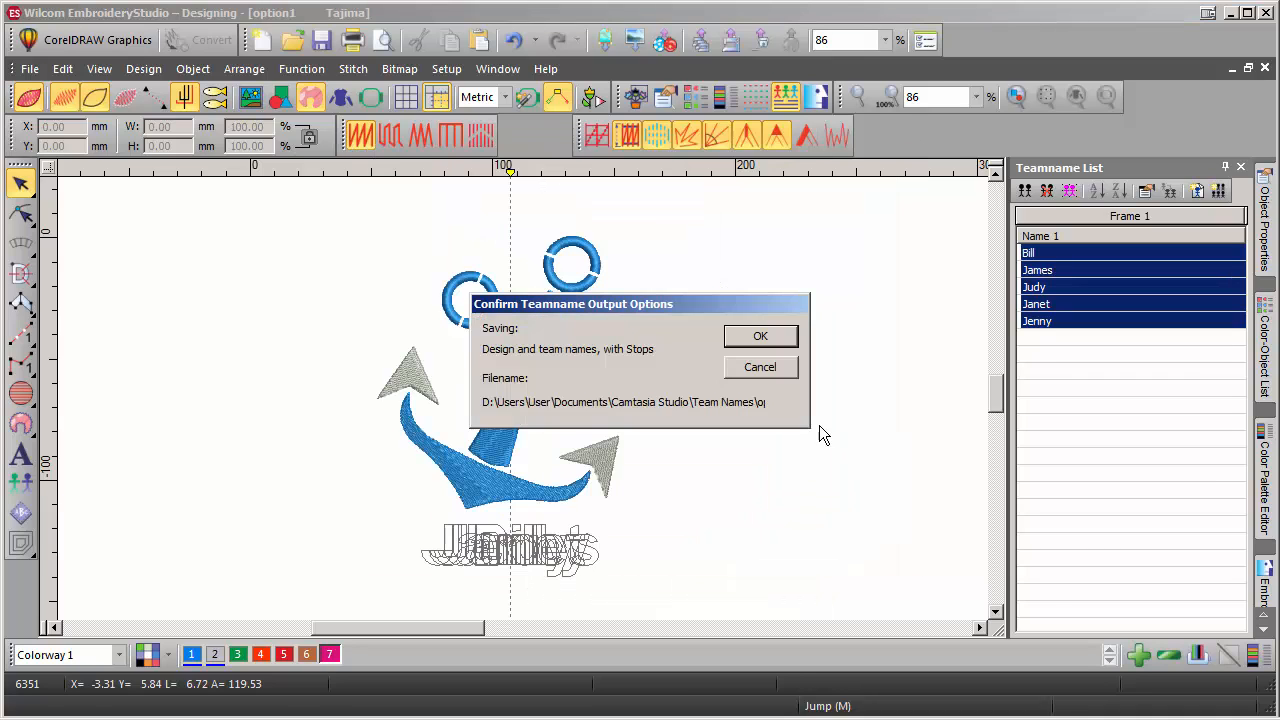
{"action": "left_click", "coordinate": [761, 338]}
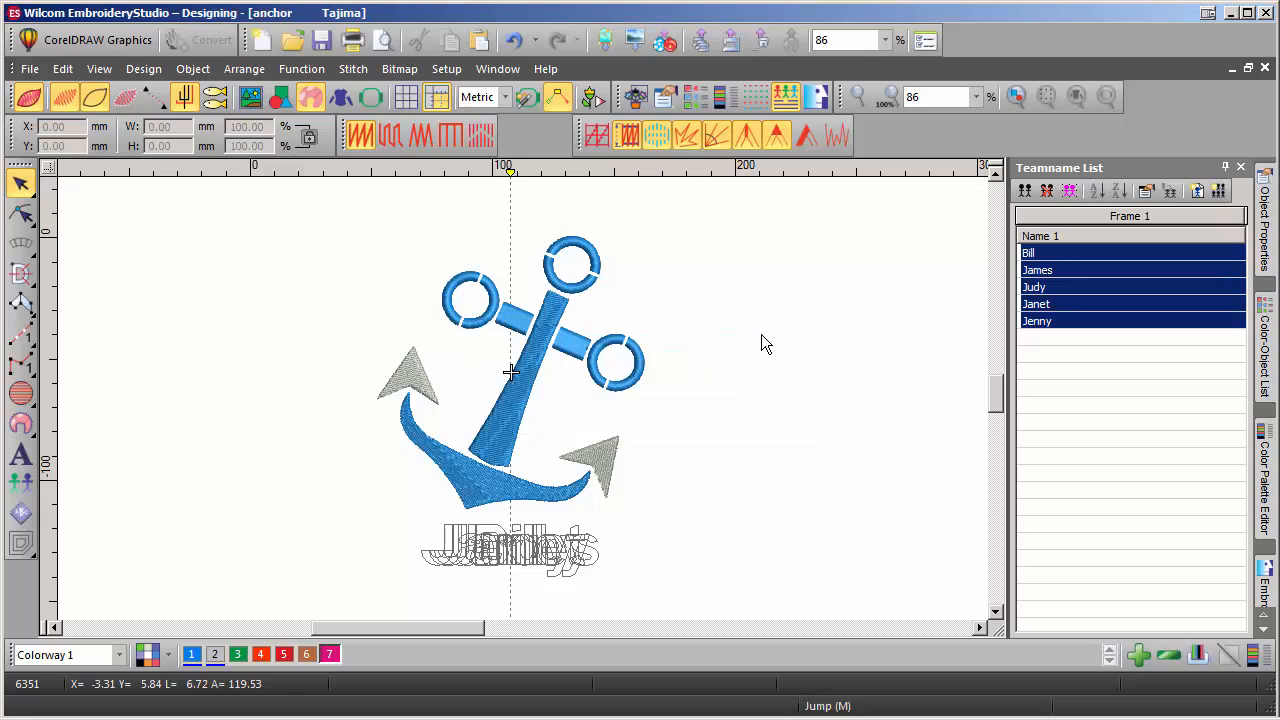
Open the saved machine file option1.DST from the recently used designs
{"action": "left_click", "coordinate": [30, 68]}
{"action": "mouse_move", "coordinate": [70, 160]}
{"action": "left_click", "coordinate": [315, 159]}
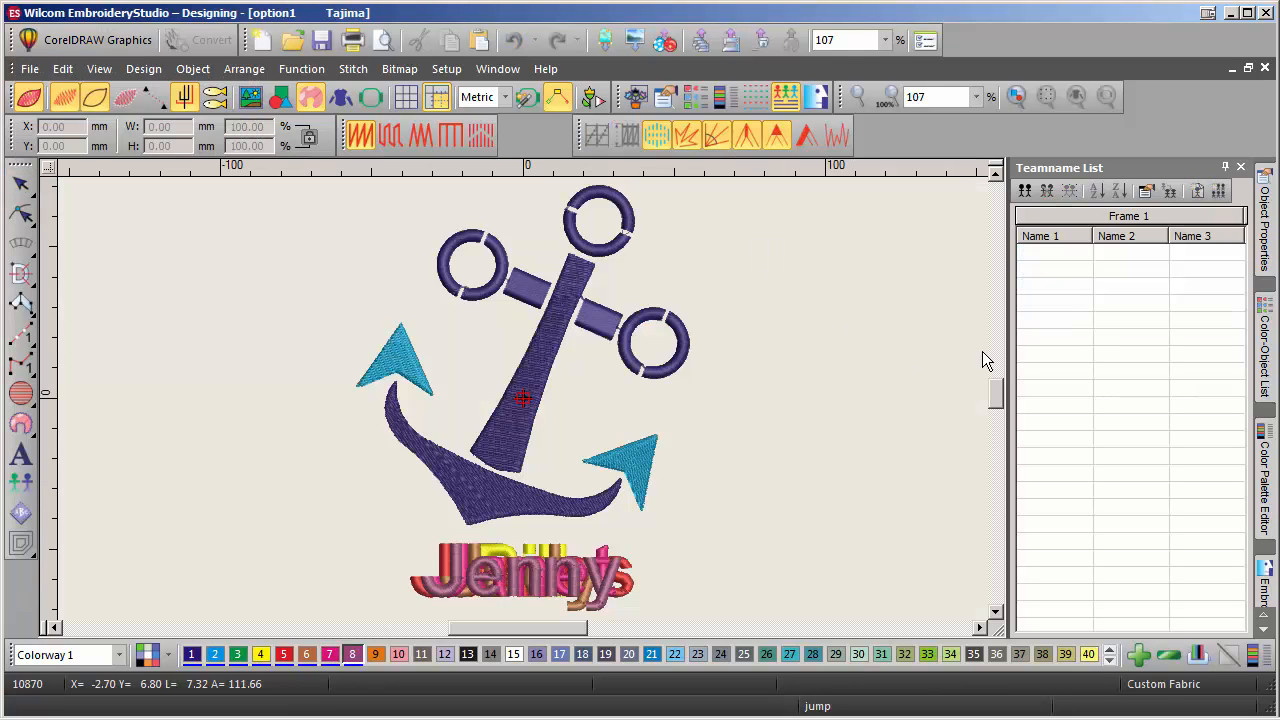
Play a Slow Redraw of option1's stitching sequence at a speed of 2005 stitches per second
{"action": "key", "text": "shift+r"}
{"action": "left_click", "coordinate": [866, 293]}
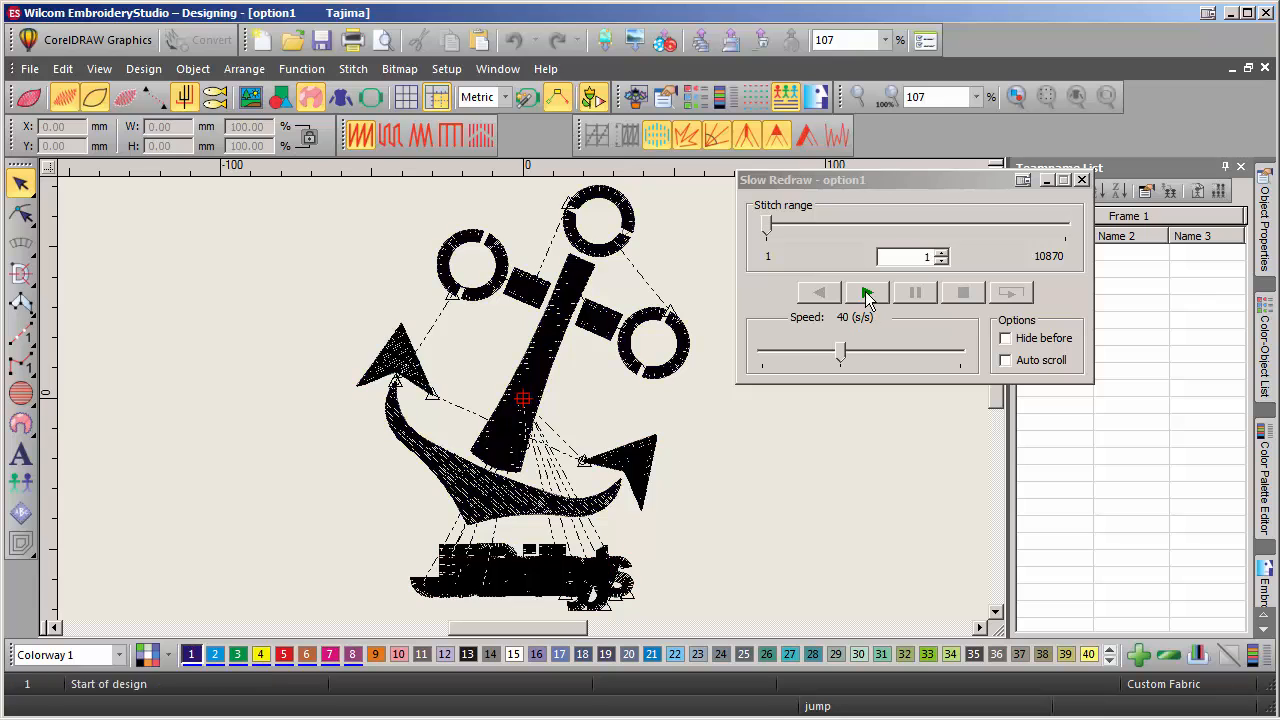
{"action": "left_click_drag", "start_coordinate": [840, 352], "coordinate": [945, 344]}
{"action": "key", "text": "ctrl+Tab"}
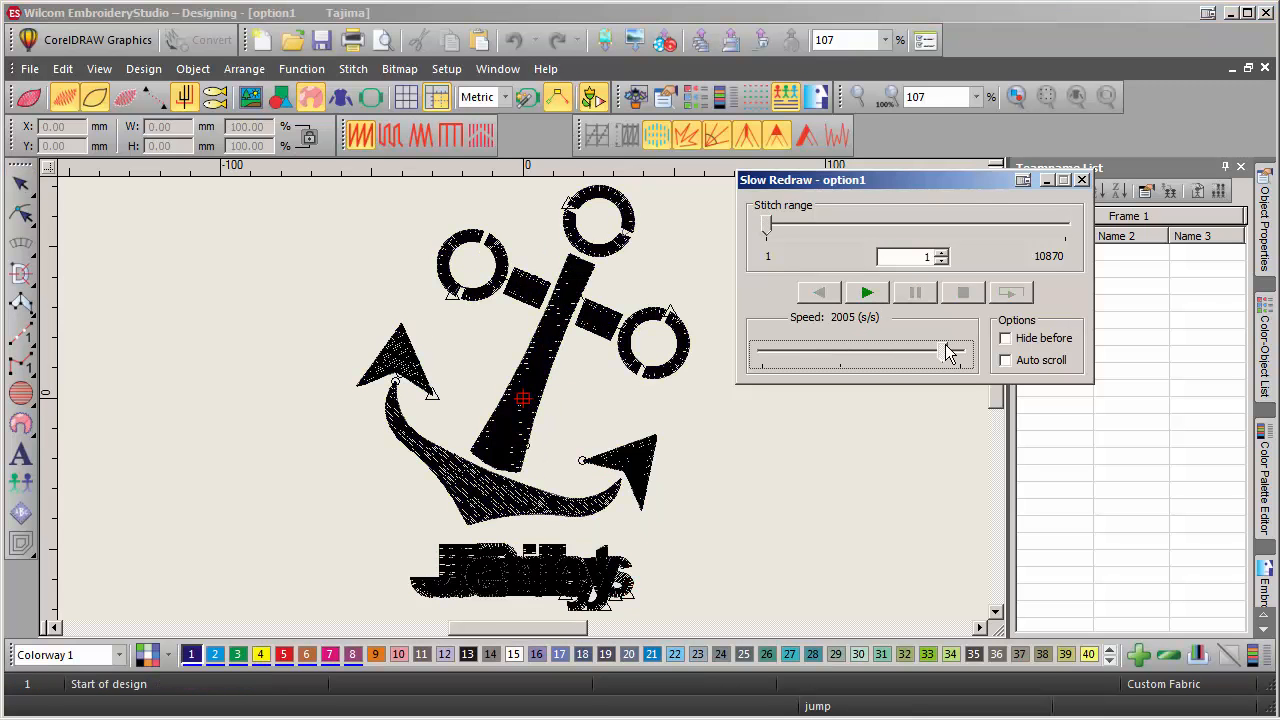
{"action": "left_click", "coordinate": [867, 292]}
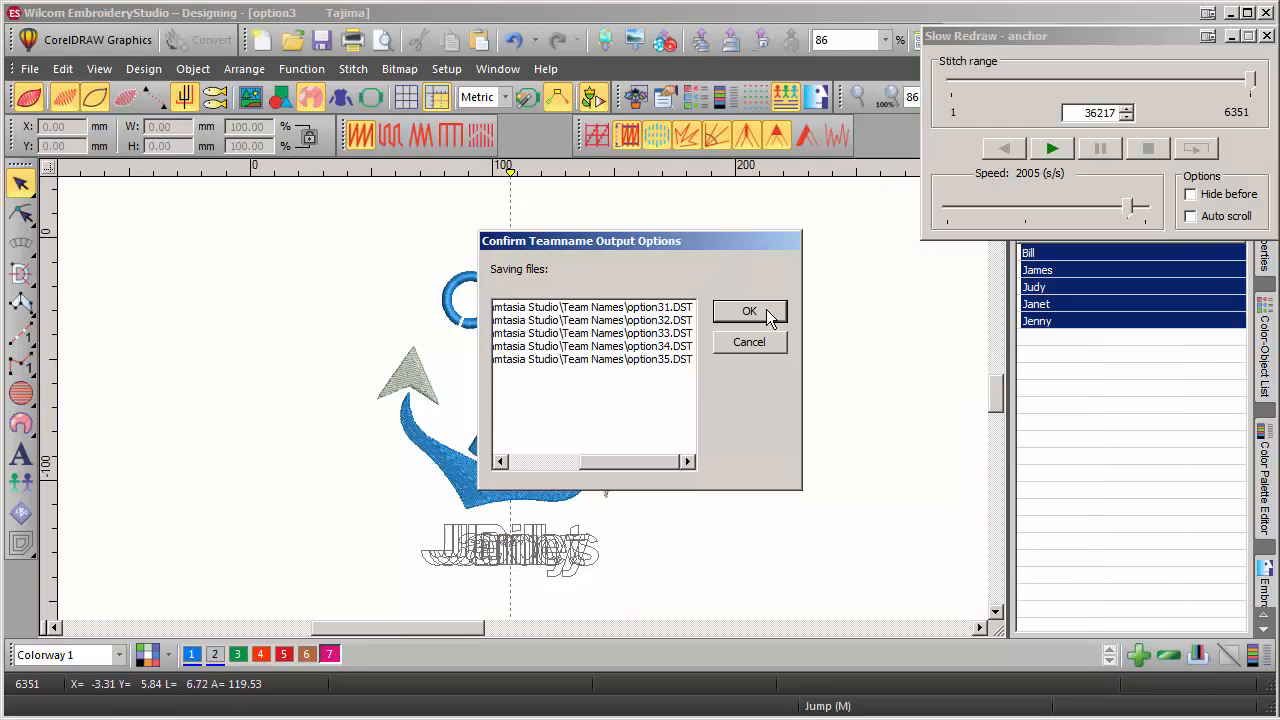
Save the separate team name files option31.DST to option35.DST, and open option32.DST after previewing several of them
{"action": "left_click", "coordinate": [749, 312]}
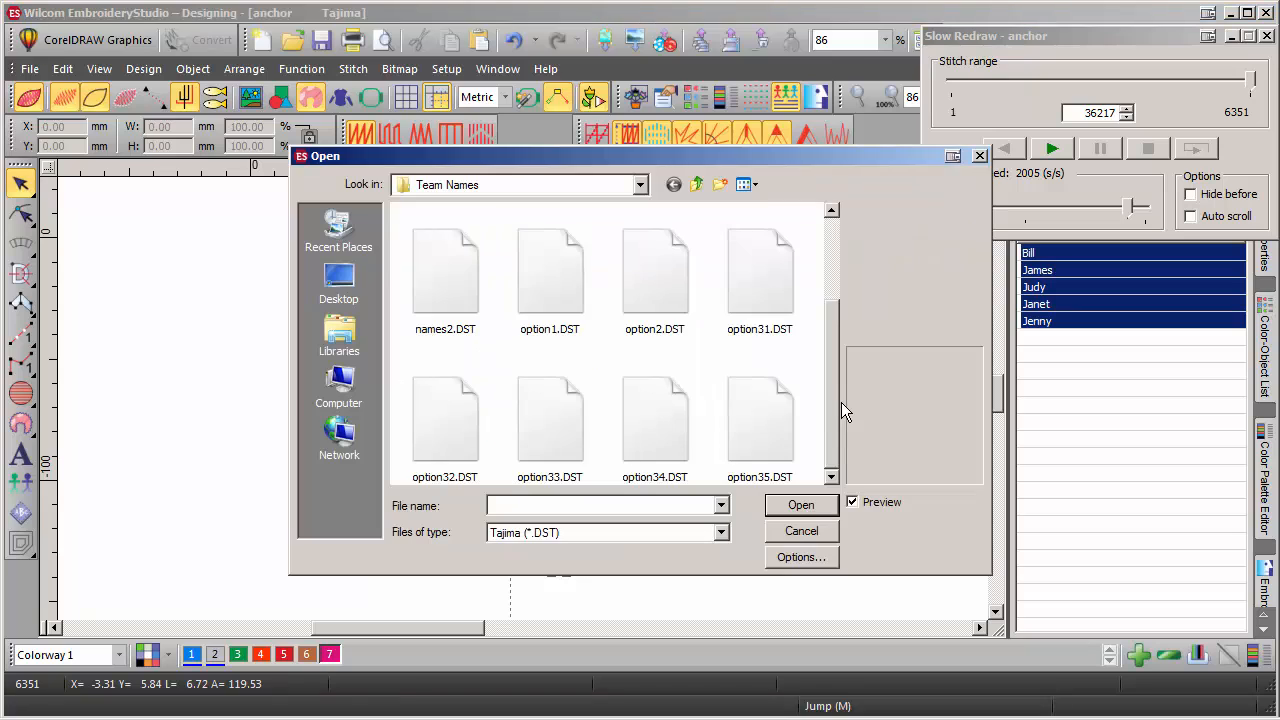
{"action": "left_click", "coordinate": [781, 443]}
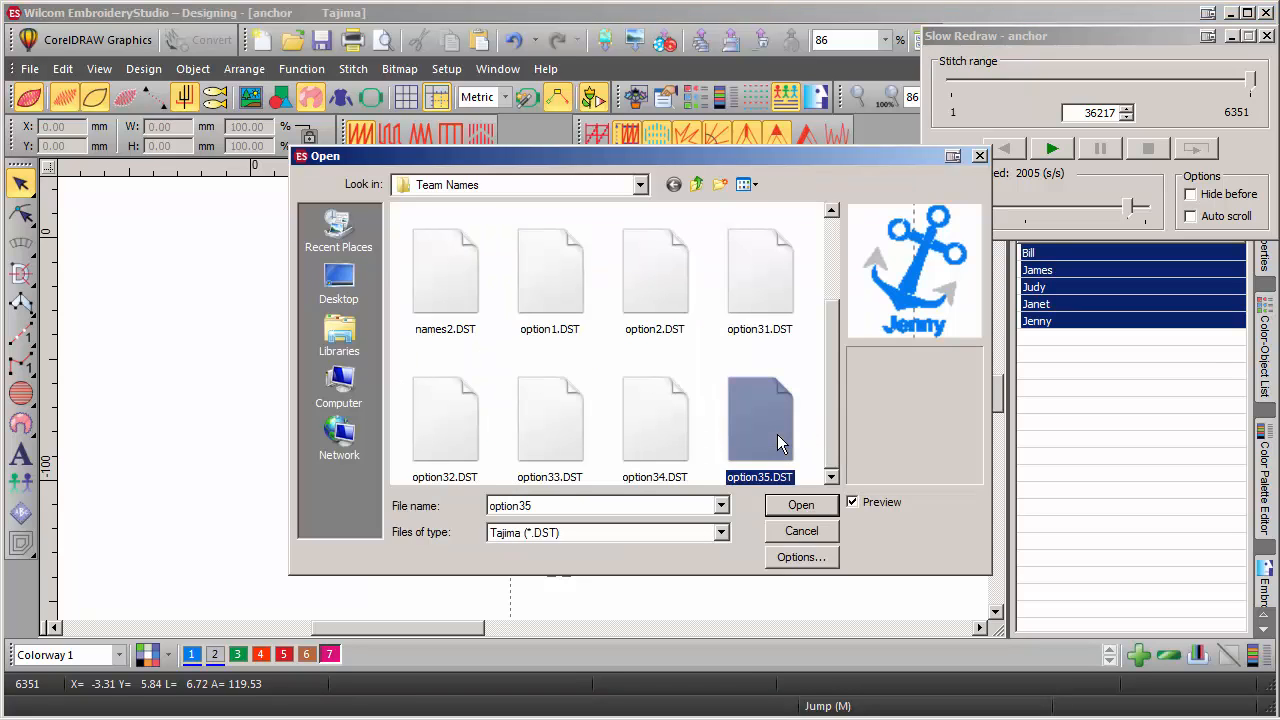
{"action": "left_click", "coordinate": [679, 455]}
{"action": "left_click", "coordinate": [560, 455]}
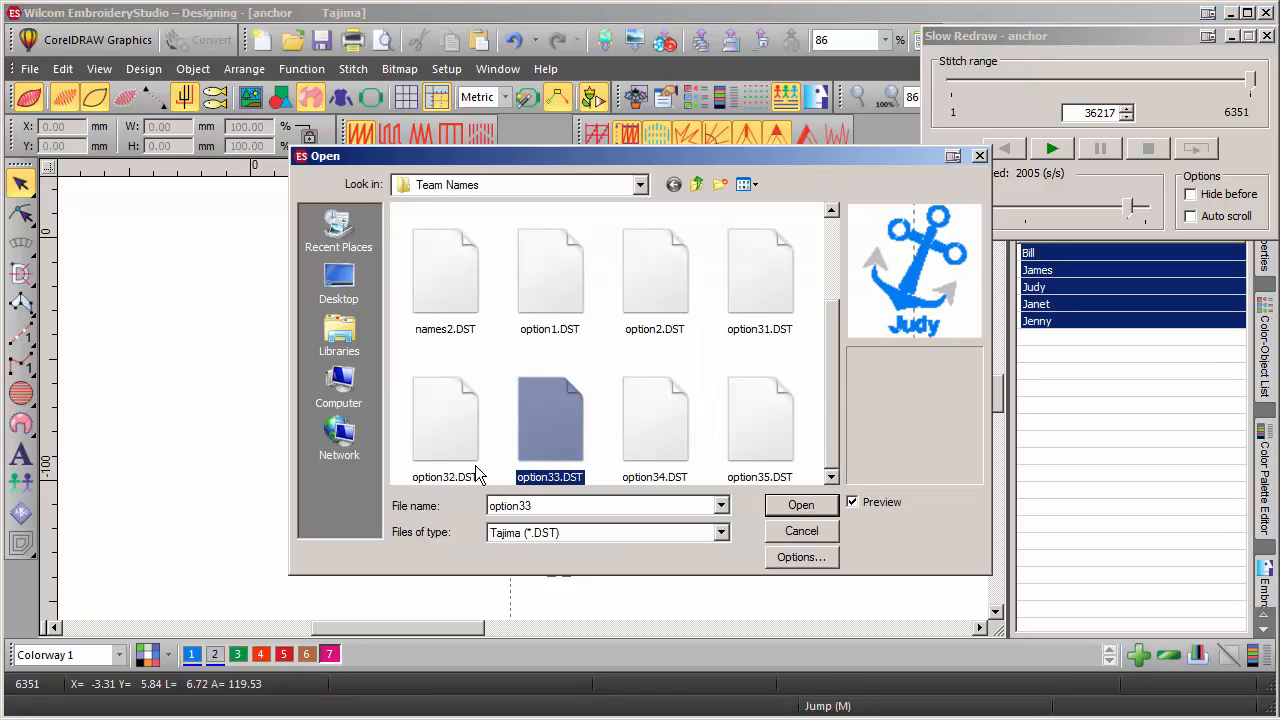
{"action": "left_click", "coordinate": [445, 452]}
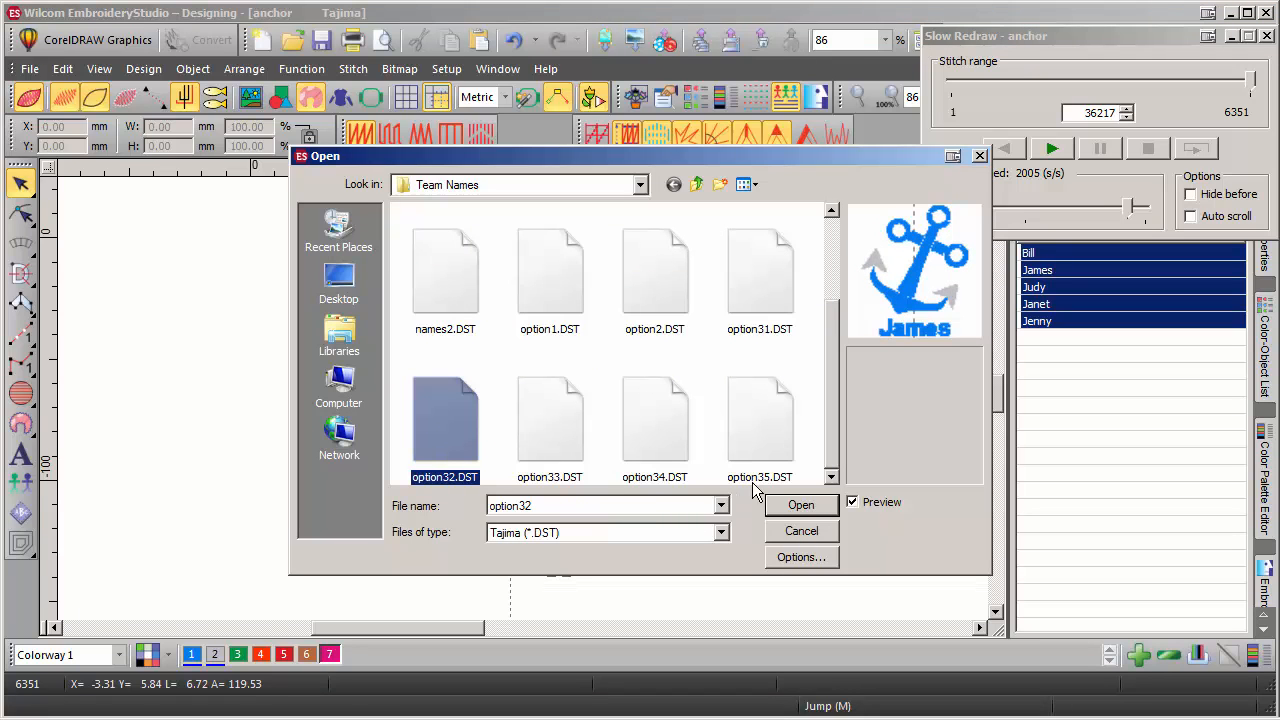
{"action": "left_click", "coordinate": [800, 505]}
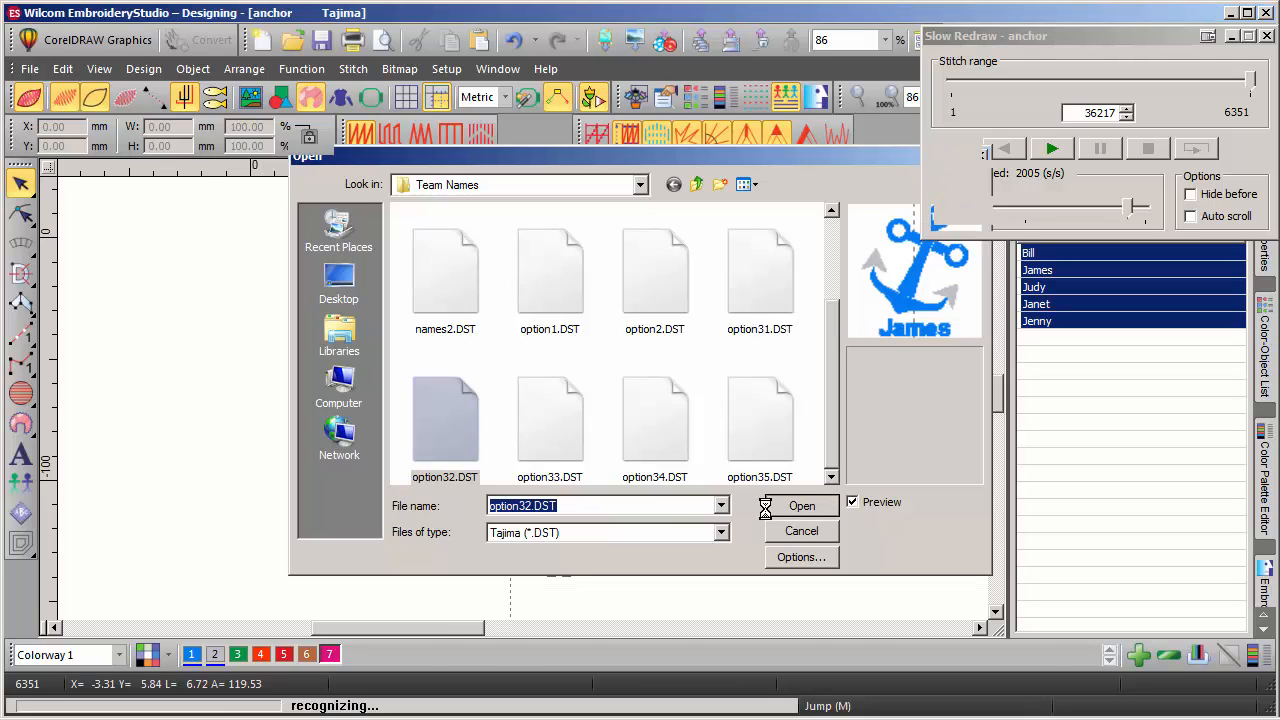